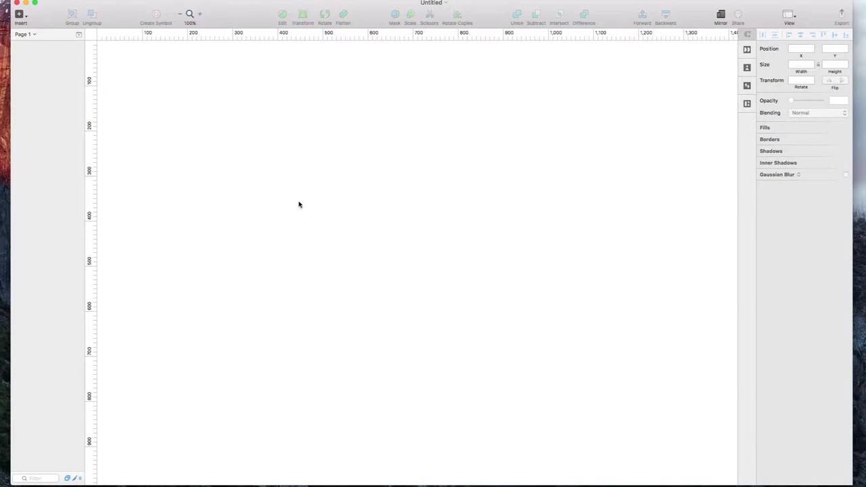
Step: Draw two rectangles side by side, one about 356 × 306 px and one about 365 × 365 px
click(18, 15)
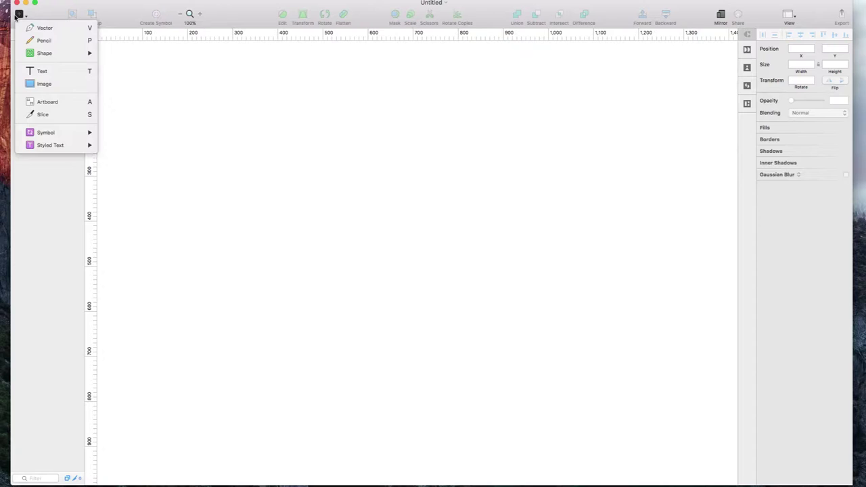
click(211, 114)
drag(210, 114, 348, 243)
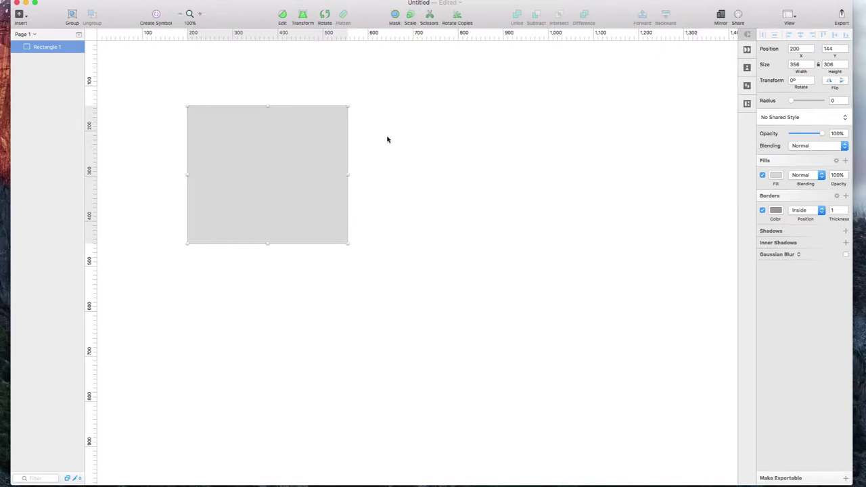
drag(377, 138, 545, 323)
Step: Remove the border of the 356 × 306 px rectangle and fill it with red from the global colors
key(Tab)
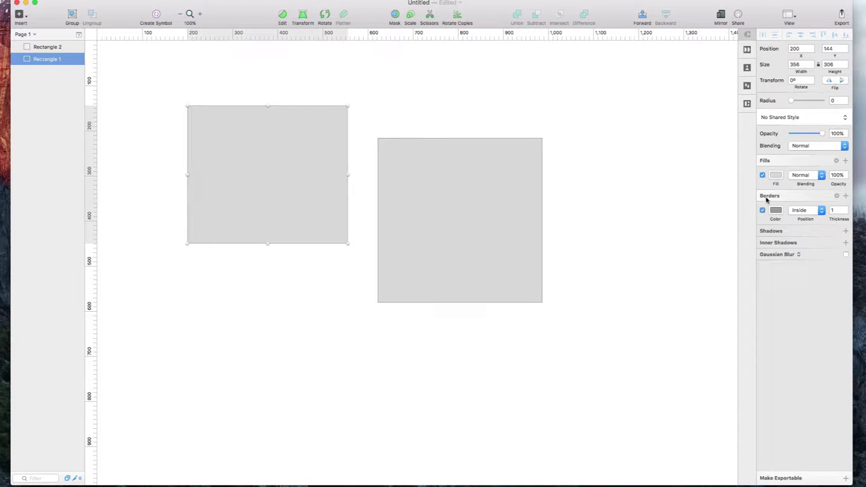
click(762, 210)
click(775, 178)
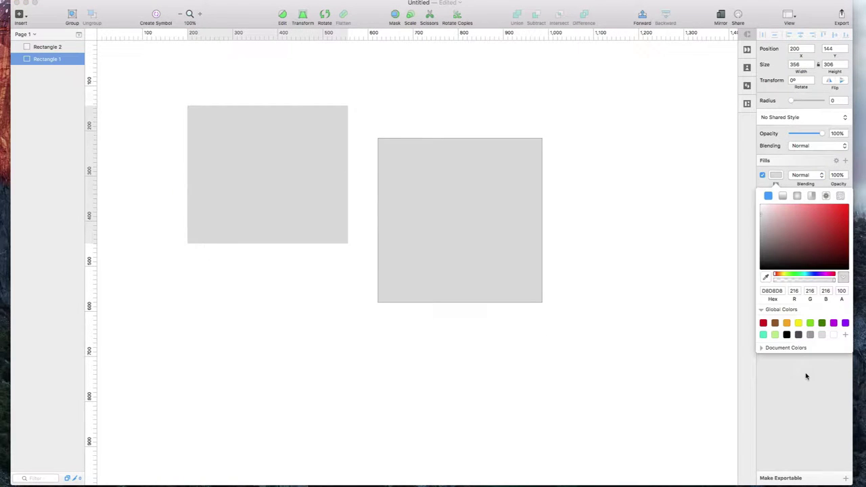
click(763, 323)
Step: Fill the second rectangle with orange from the global colors and remove its border
click(537, 245)
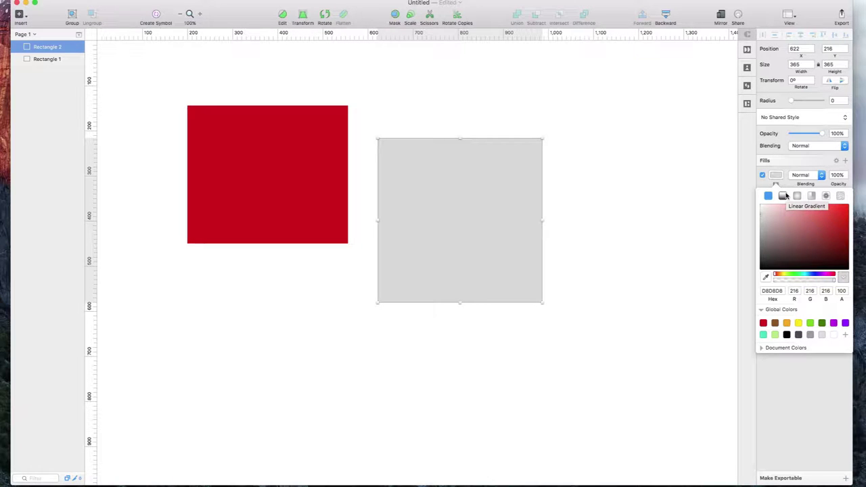
click(786, 323)
click(631, 262)
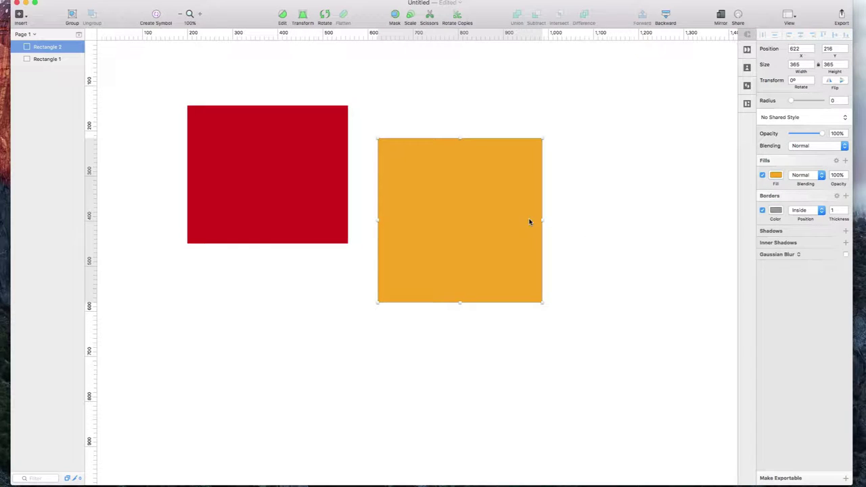
click(763, 210)
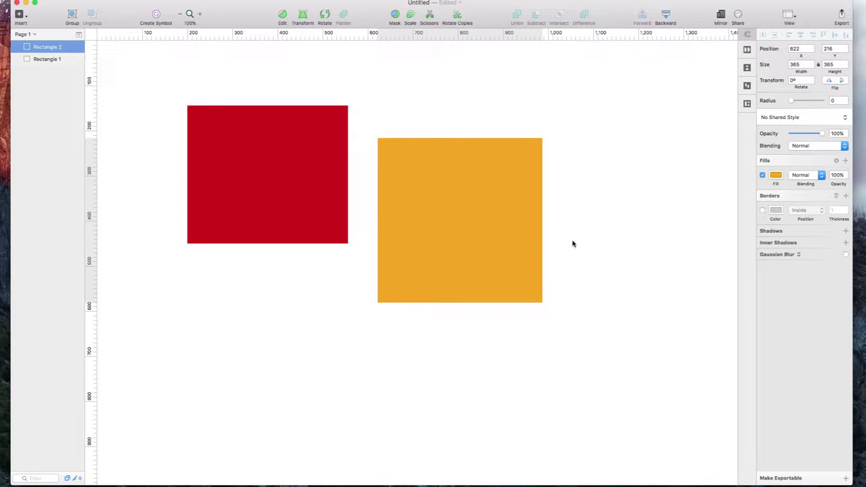
Step: Measure the distance from the red rectangle to the orange rectangle
click(448, 228)
click(322, 199)
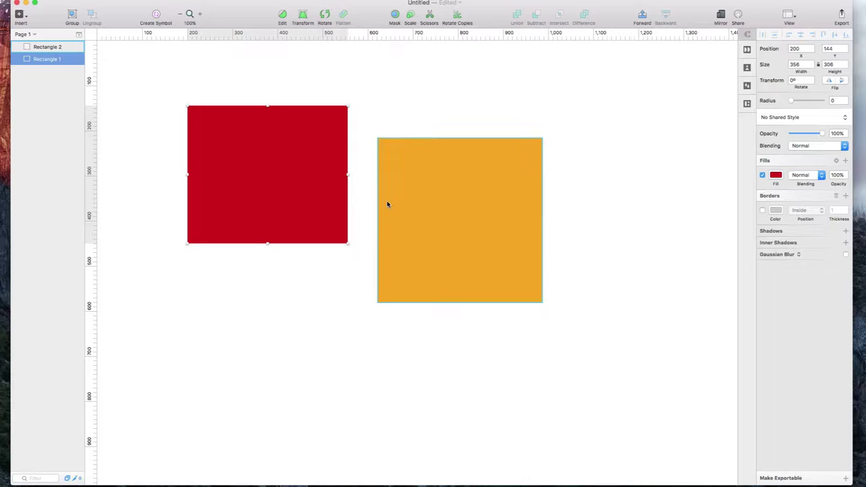
key(alt)
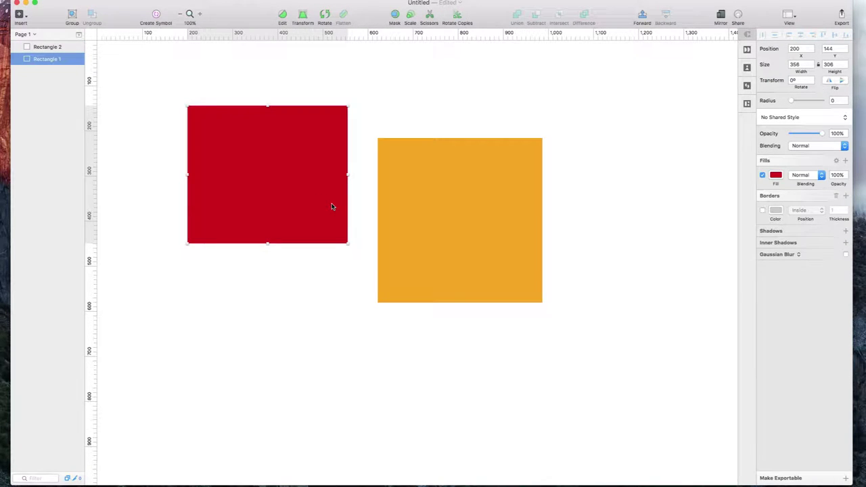
key(alt)
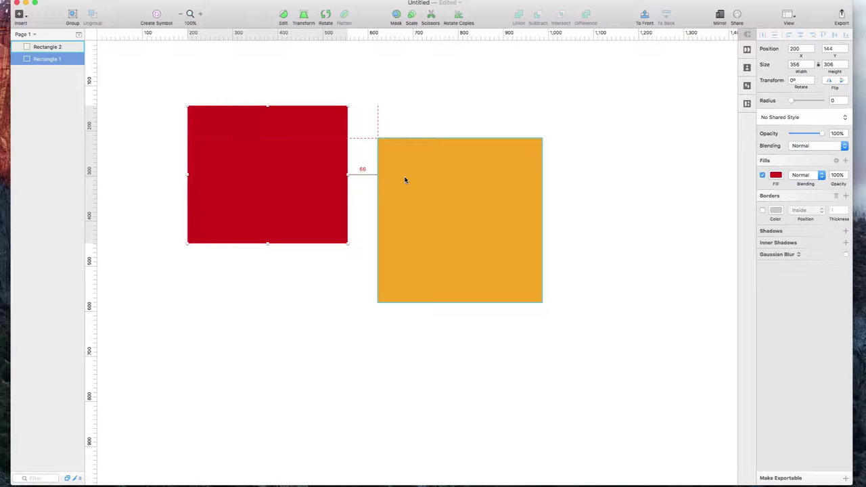
click(403, 177)
click(381, 127)
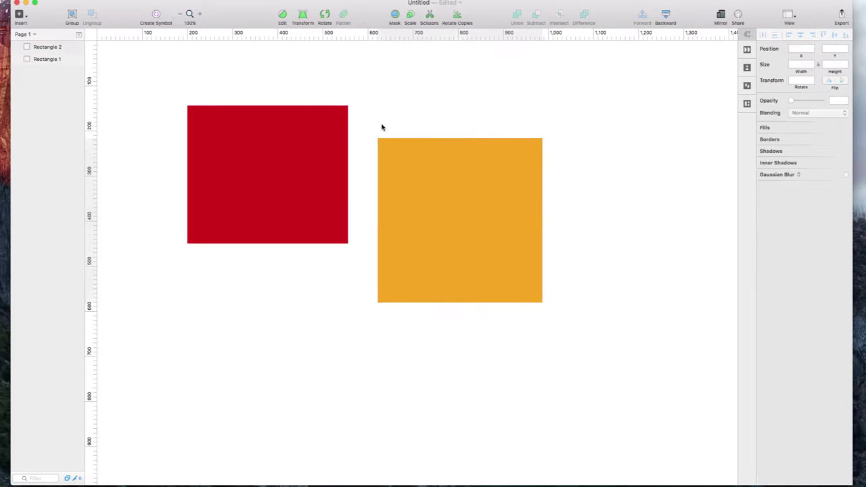
Step: Move the orange rectangle to about X 728, Y 132 and the red one to X 268, Y 162, vertically centred on it
drag(405, 174, 456, 139)
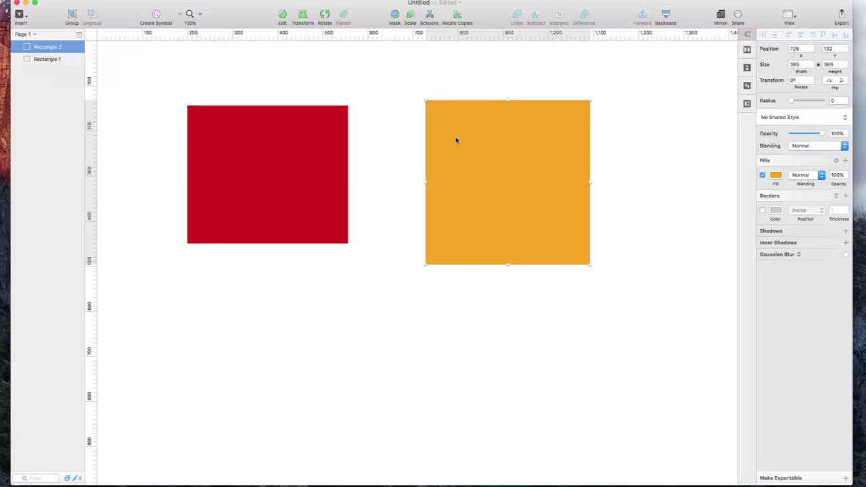
click(323, 200)
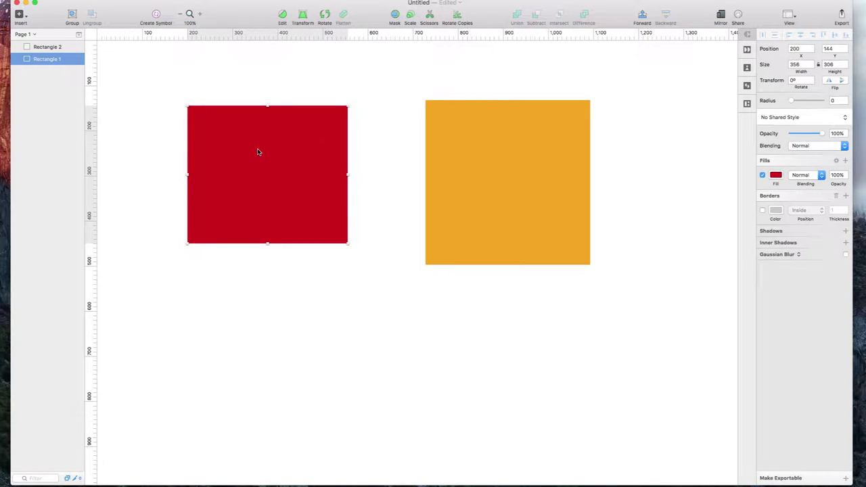
drag(259, 149, 290, 155)
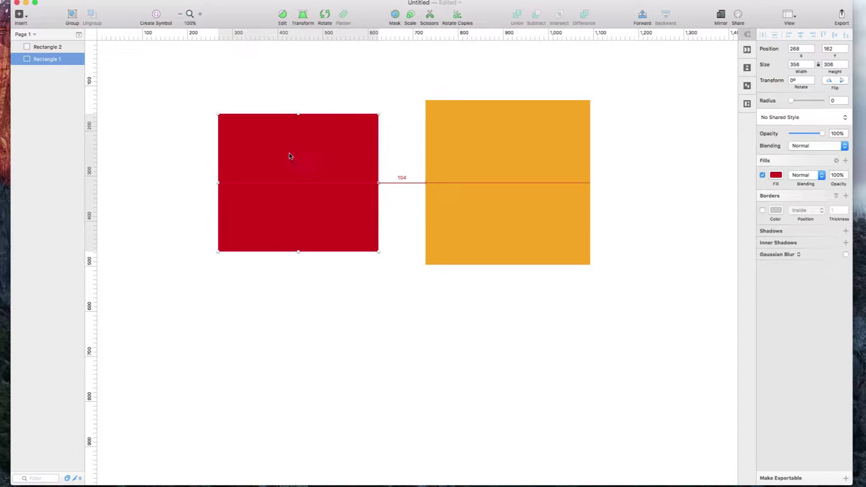
Step: Draw an artboard about 1082 × 660 px around both rectangles
click(214, 75)
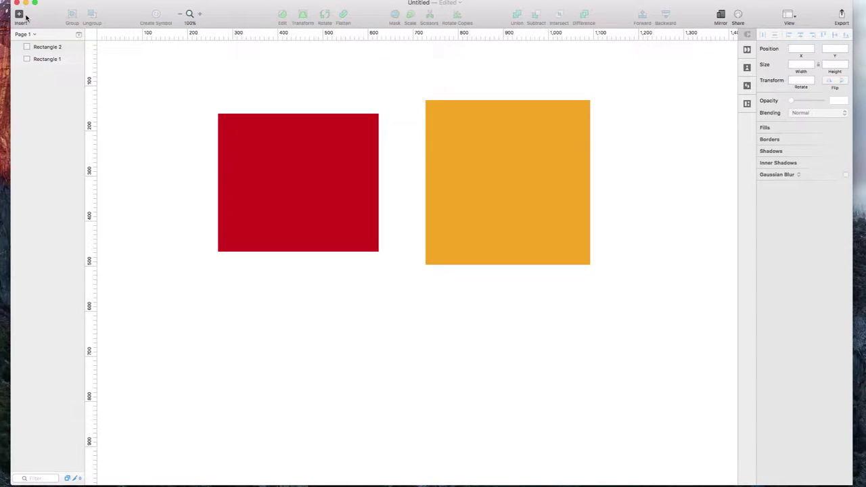
key(a)
drag(162, 56, 651, 354)
Step: Measure the distances from the orange and red rectangles to the artboard edges
click(522, 184)
key(alt)
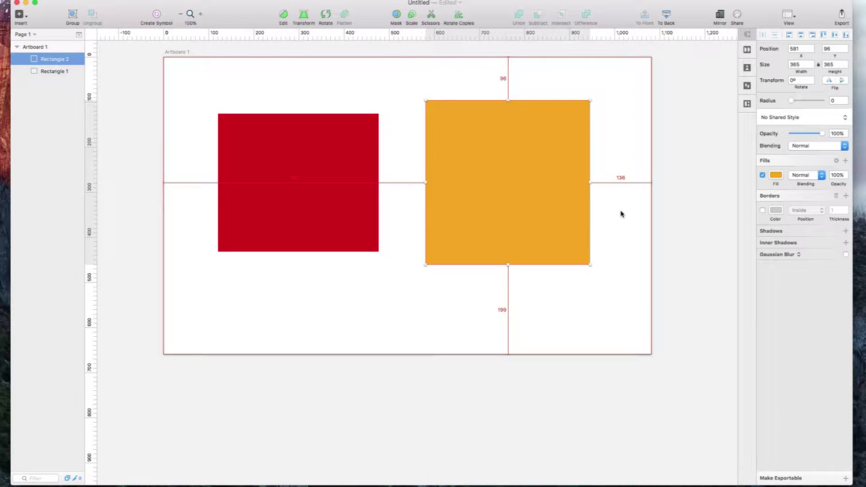
click(352, 169)
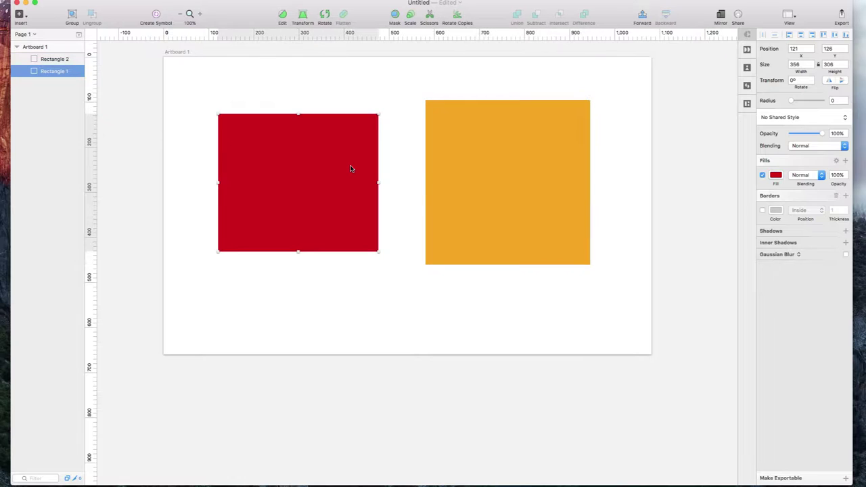
key(alt)
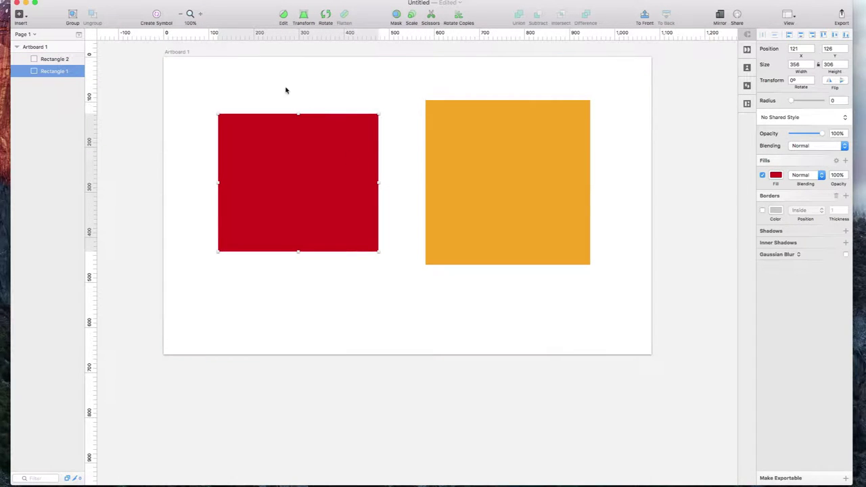
Step: Move the artboard down to about X 154, Y 150
click(169, 59)
drag(168, 58, 172, 104)
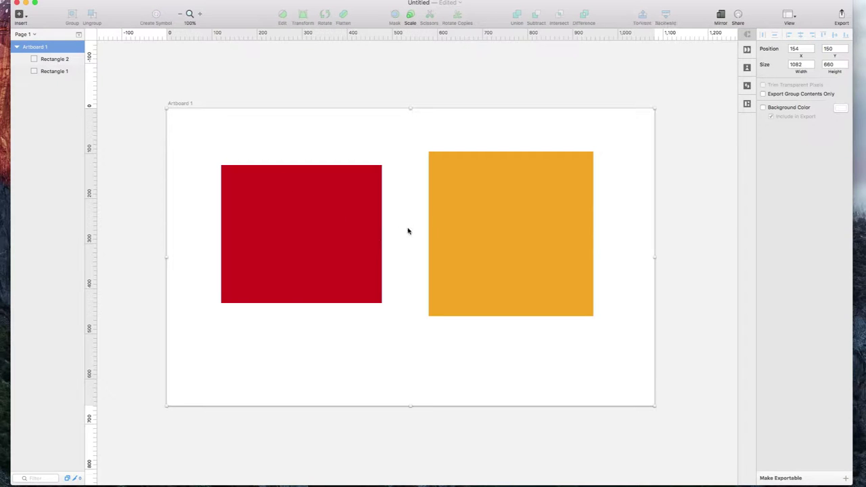
Step: Nudge the red rectangle 1 px left to X 120 while checking its distances to the artboard edges
click(323, 222)
key(alt)
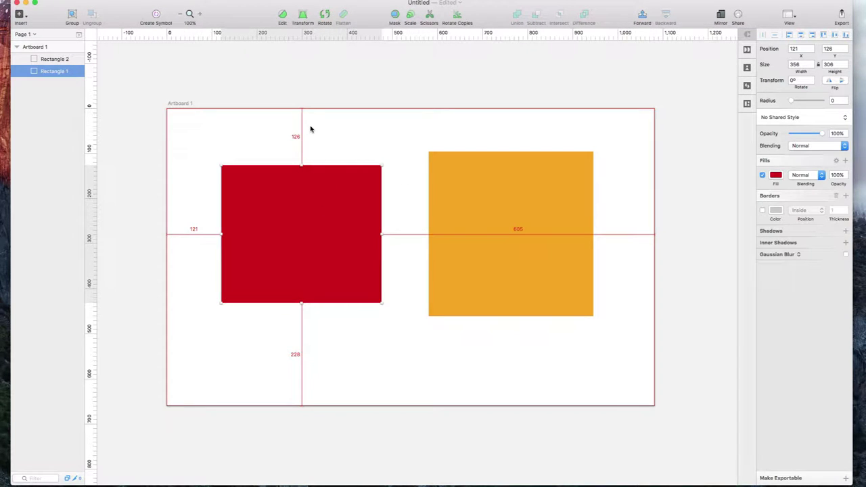
key(Left)
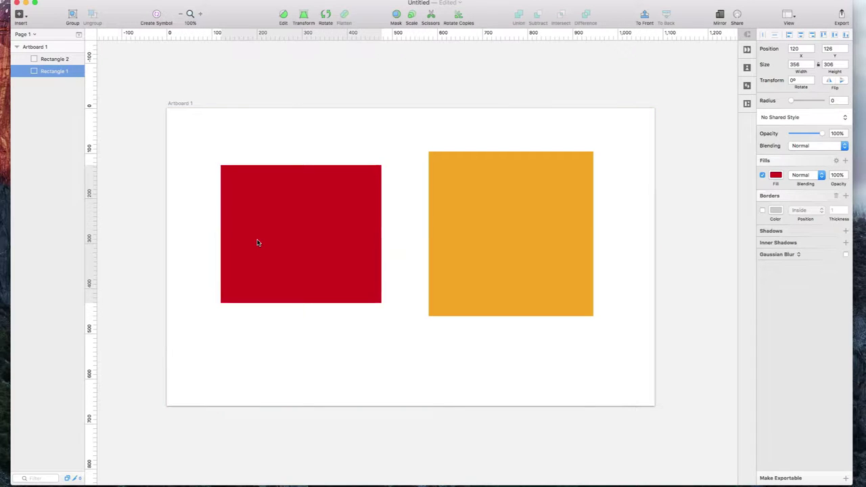
key(alt)
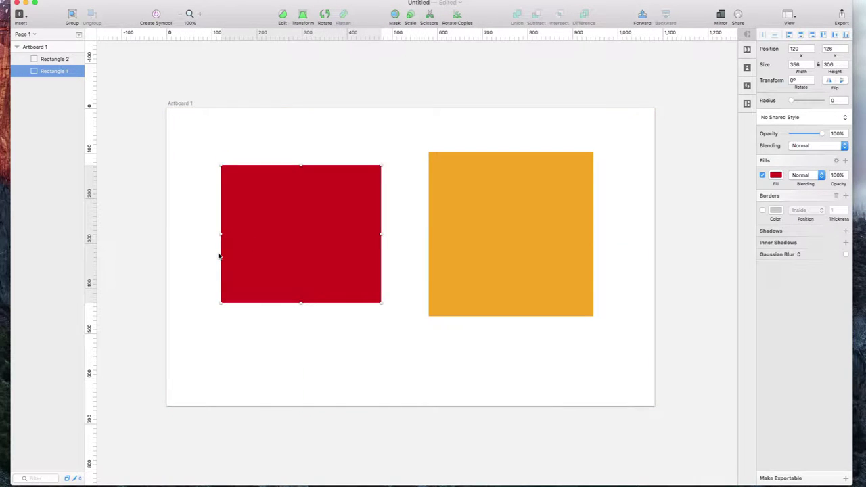
click(219, 255)
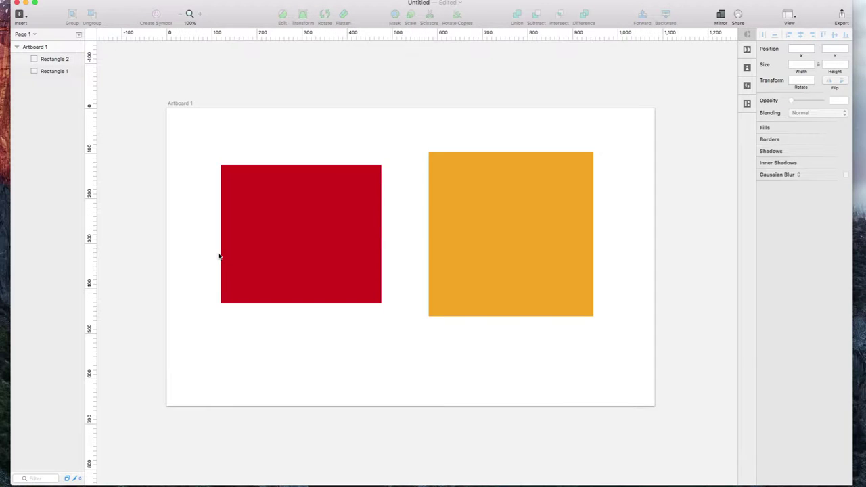
Step: Sample the red rectangle's color with the color picker and inspect the hex value in its fill settings
key(ctrl+c)
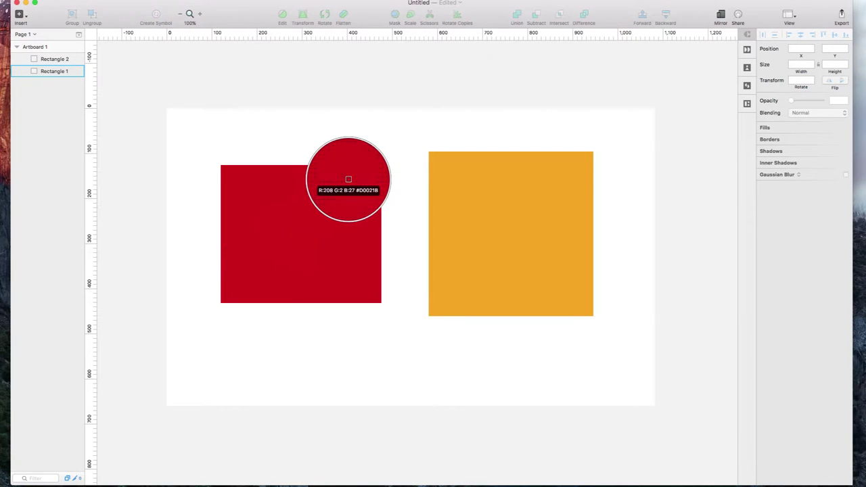
click(348, 179)
click(320, 212)
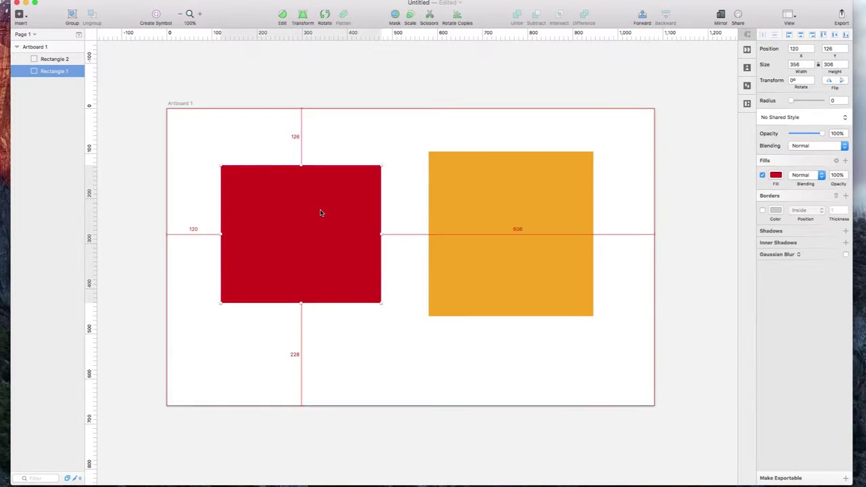
key(ctrl+c)
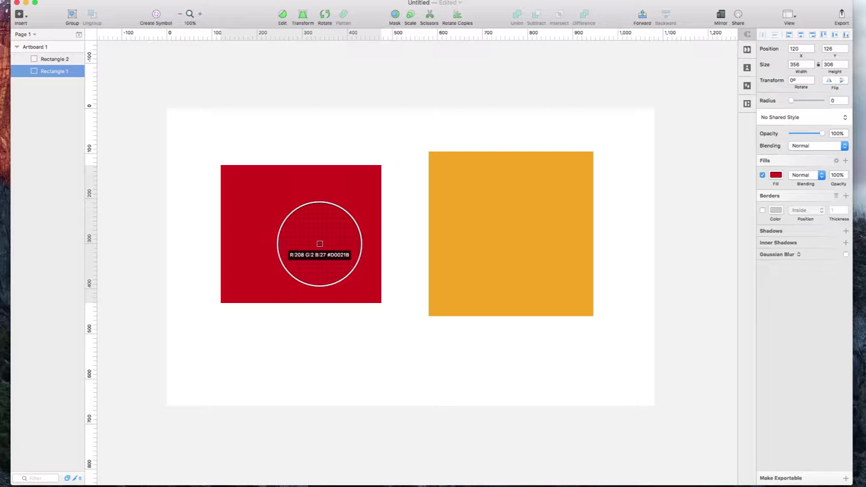
click(319, 244)
click(774, 174)
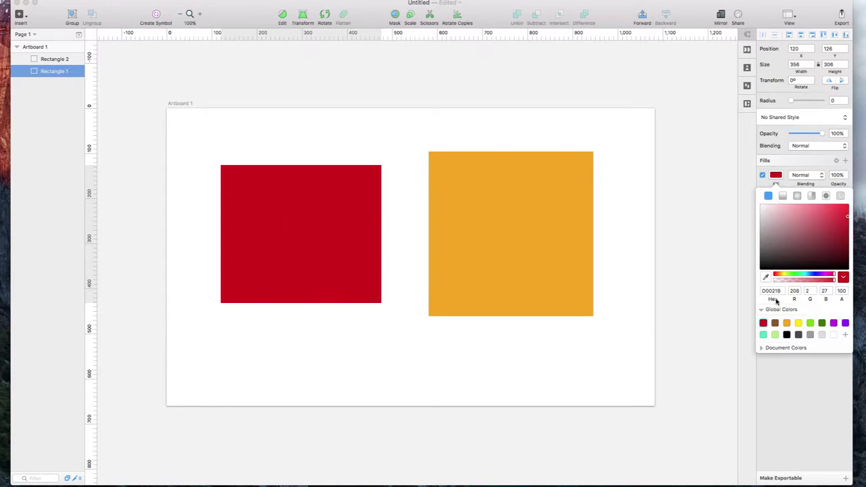
click(404, 365)
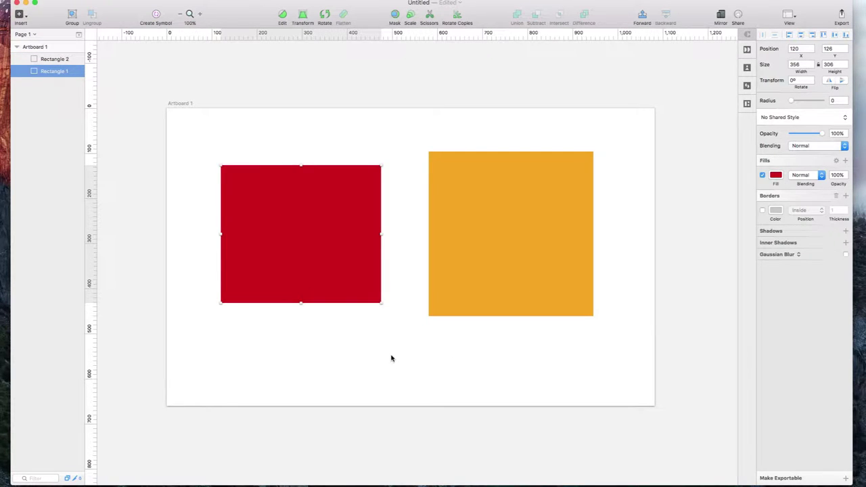
Step: Draw a circle about 83 px in diameter below and between the rectangles, and fill it bright green from the global colors
click(22, 16)
mouse_move(61, 56)
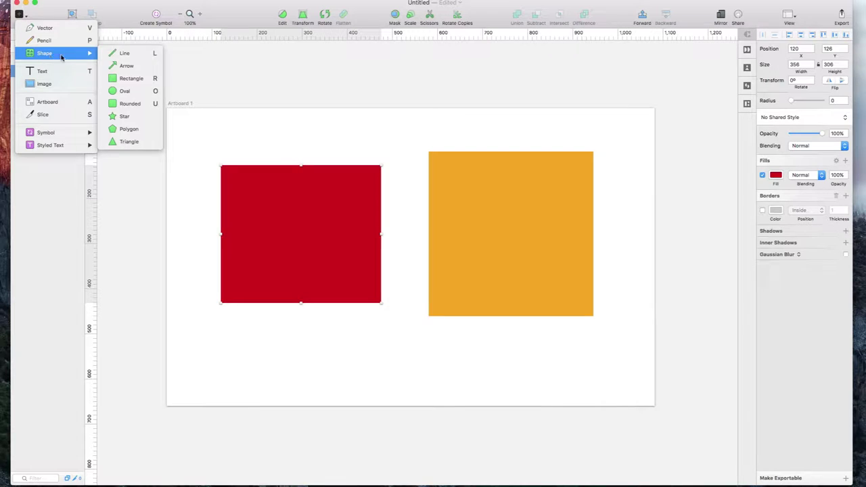
click(126, 90)
drag(392, 342, 431, 381)
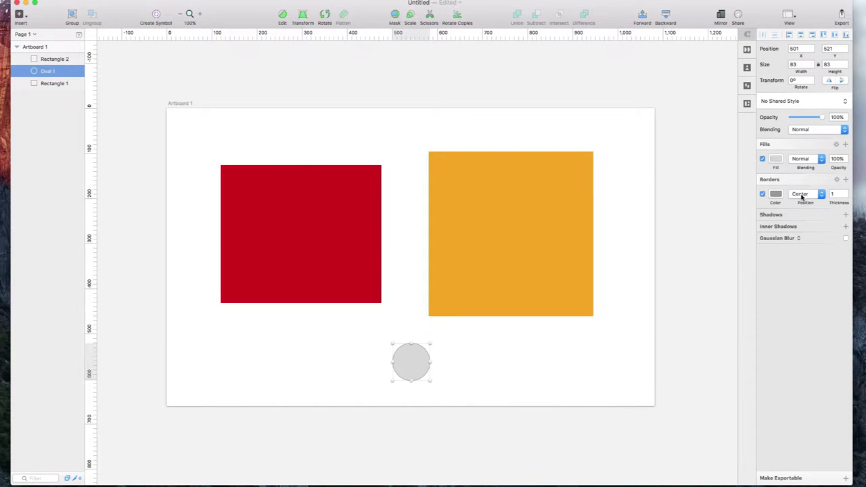
click(776, 159)
click(814, 309)
click(474, 362)
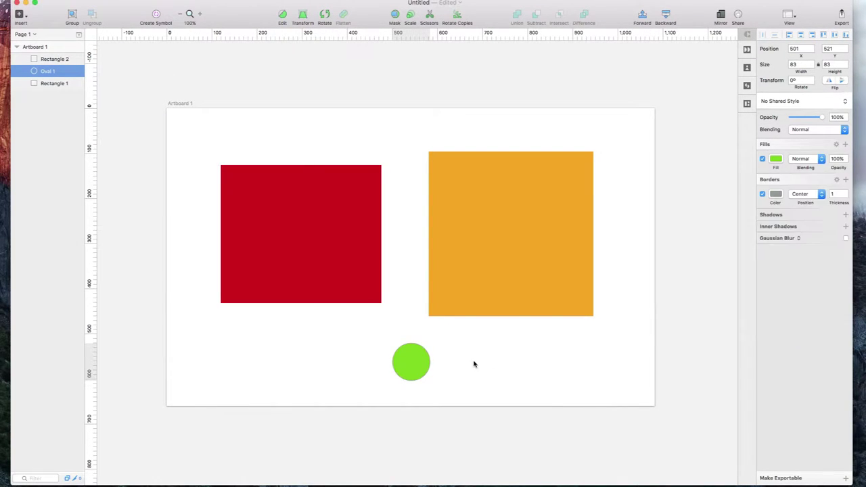
click(418, 364)
key(ctrl+c)
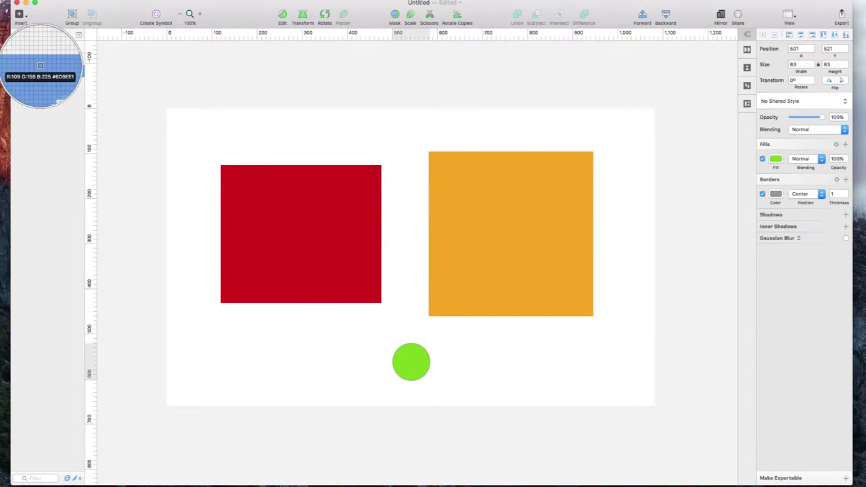
key(Escape)
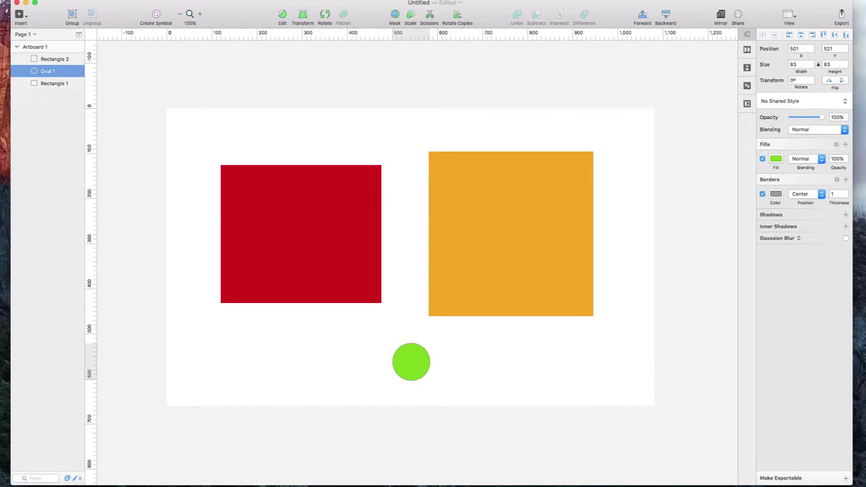
key(Escape)
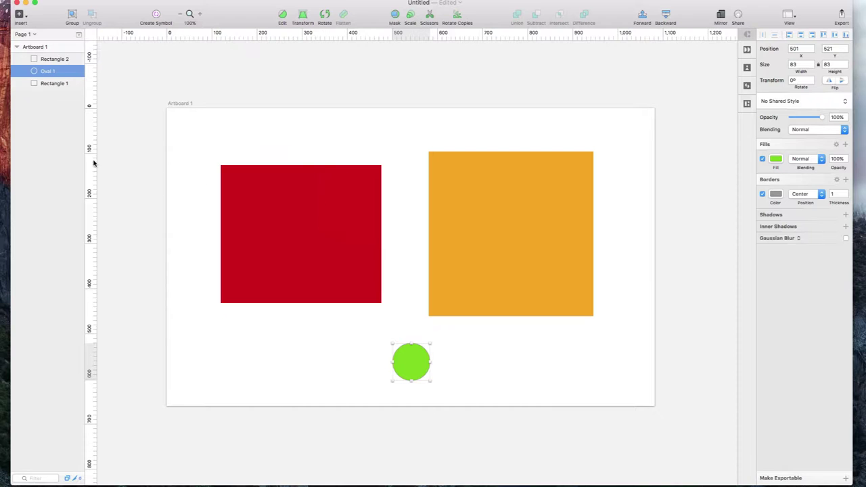
Step: Fill the circle with a reddish-orange color sampled from the desktop wallpaper beside the window, adjusting the window width to expose it
drag(10, 130, 60, 133)
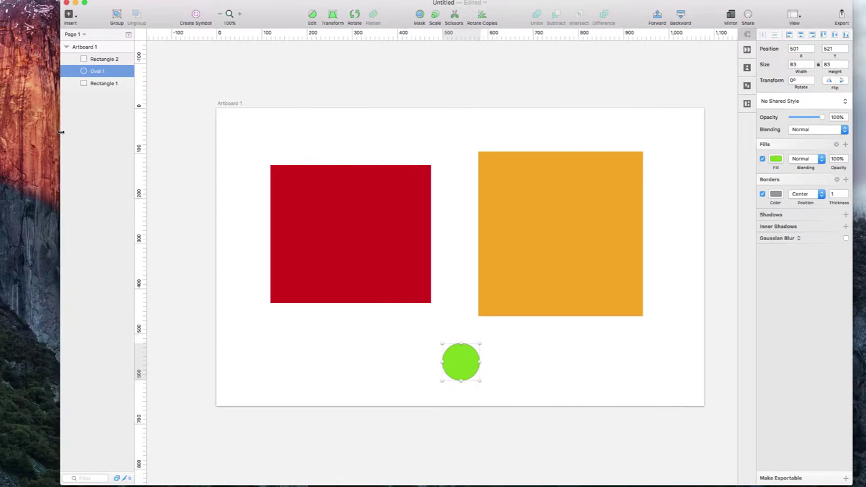
key(ctrl+c)
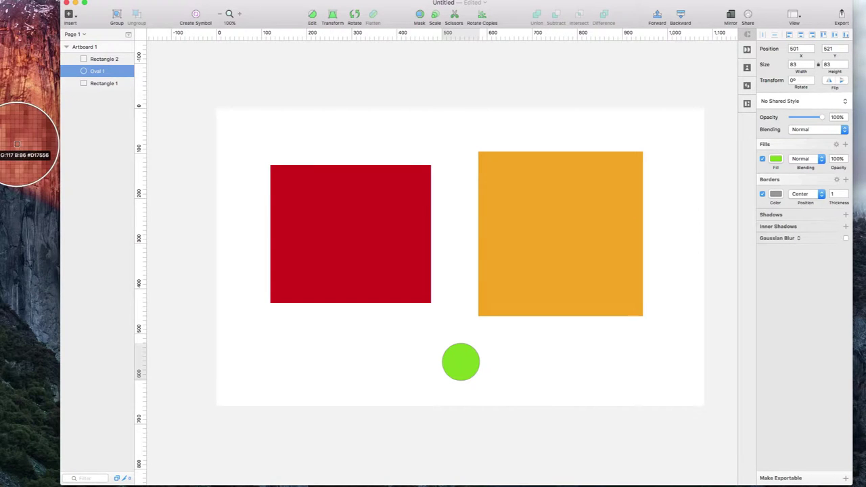
click(29, 154)
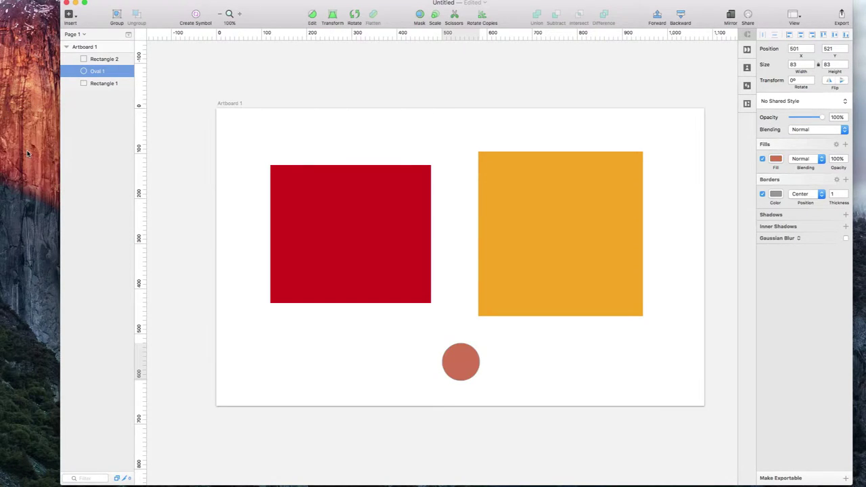
click(461, 371)
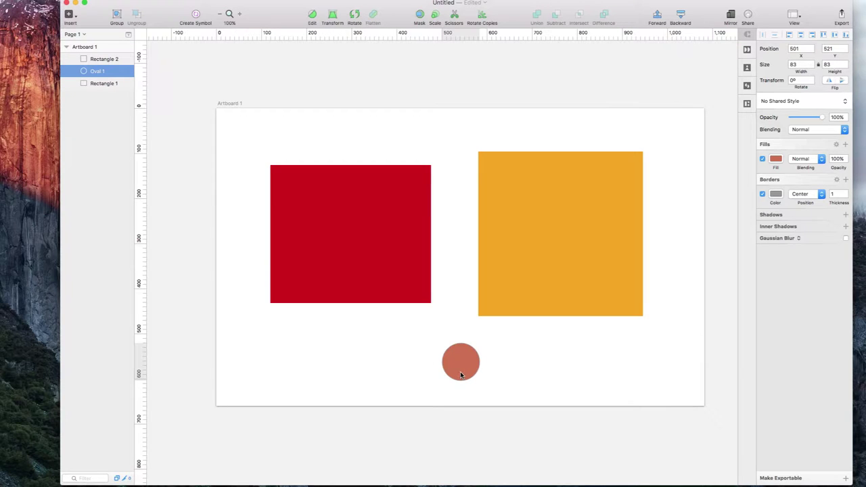
click(59, 178)
drag(60, 177, 16, 177)
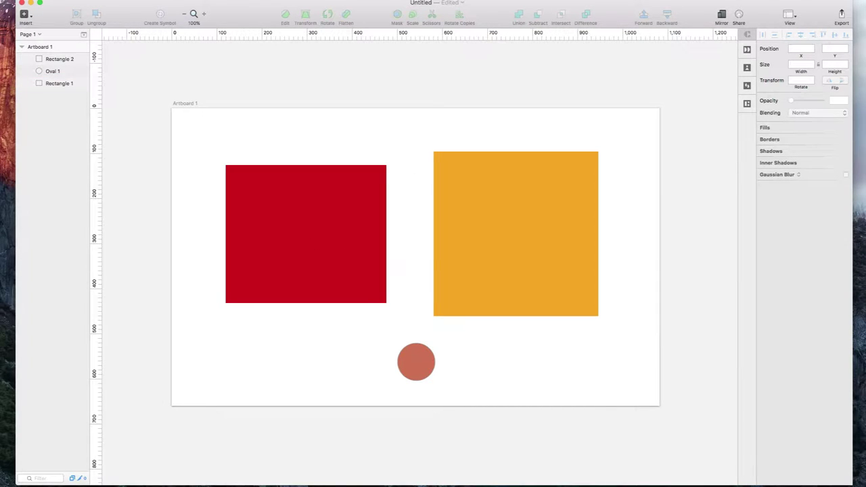
Step: Shrink the red rectangle to about 351 × 256 px, keeping its upper-left corner in place
click(24, 13)
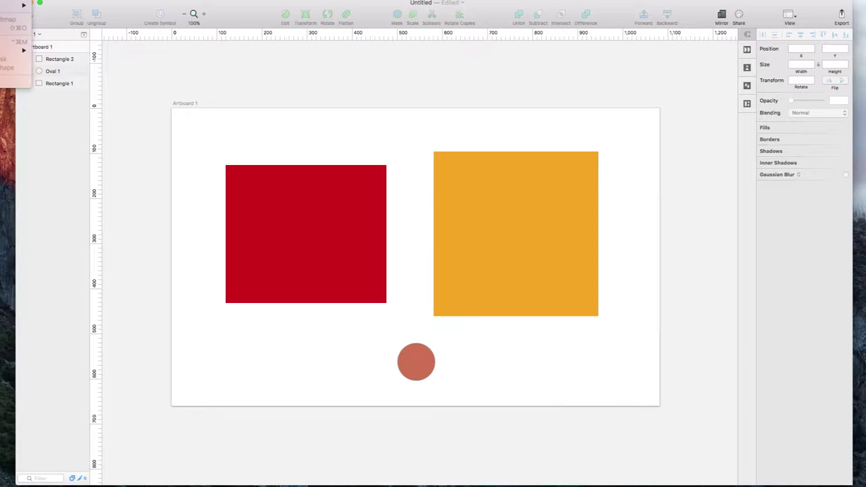
click(329, 142)
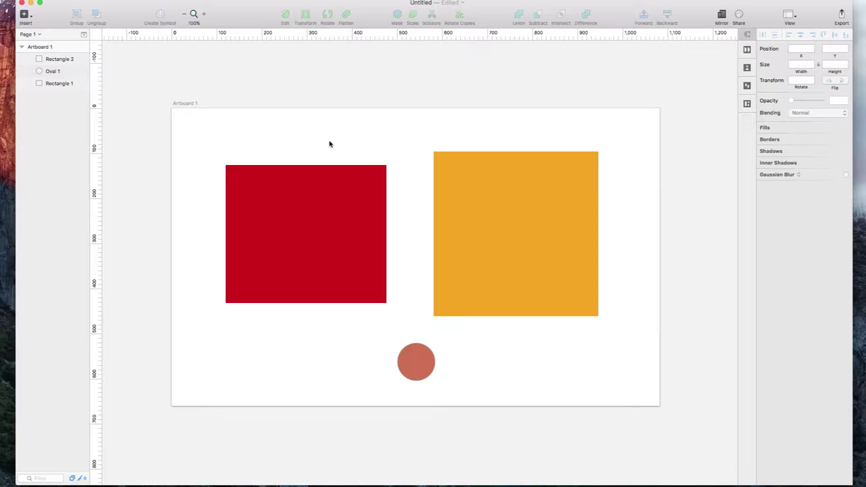
click(356, 196)
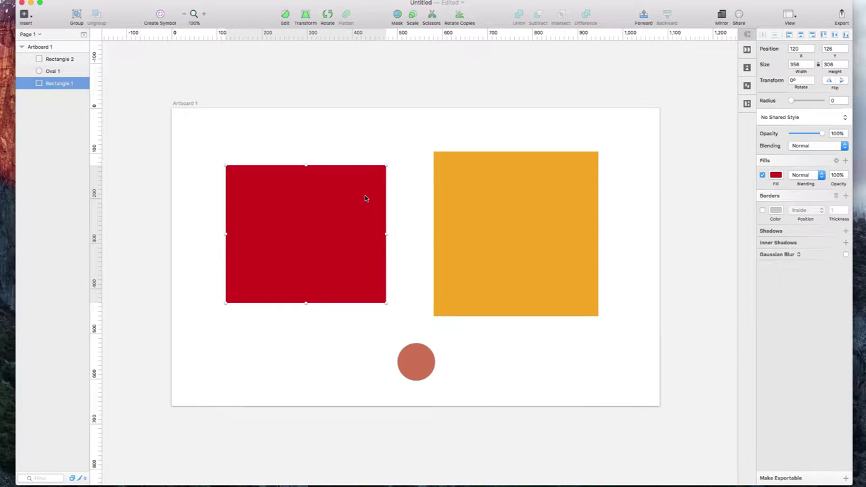
click(410, 195)
click(372, 230)
drag(386, 303, 383, 284)
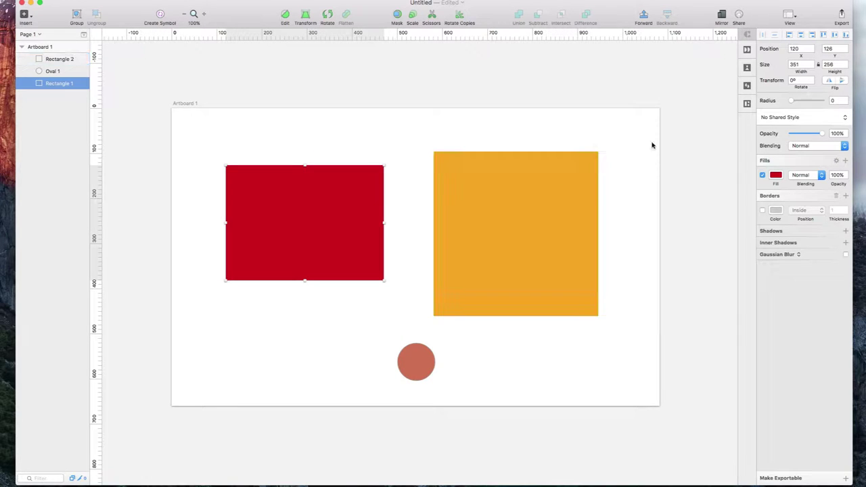
Step: Set the red rectangle's width to the fractional value 351.5 px
click(801, 64)
text(, 5)
key(BackSpace)
key(BackSpace)
key(BackSpace)
key(Return)
Step: Set the orange rectangle's width to the fractional value 365.4 px
click(594, 177)
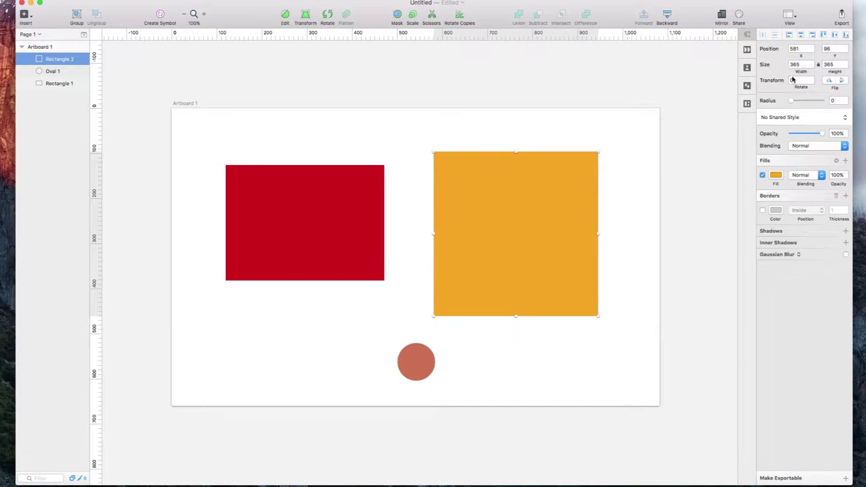
click(801, 64)
text(.4)
key(Return)
Step: Turn on Show Pixels and examine the red rectangle's right edge up close
click(381, 204)
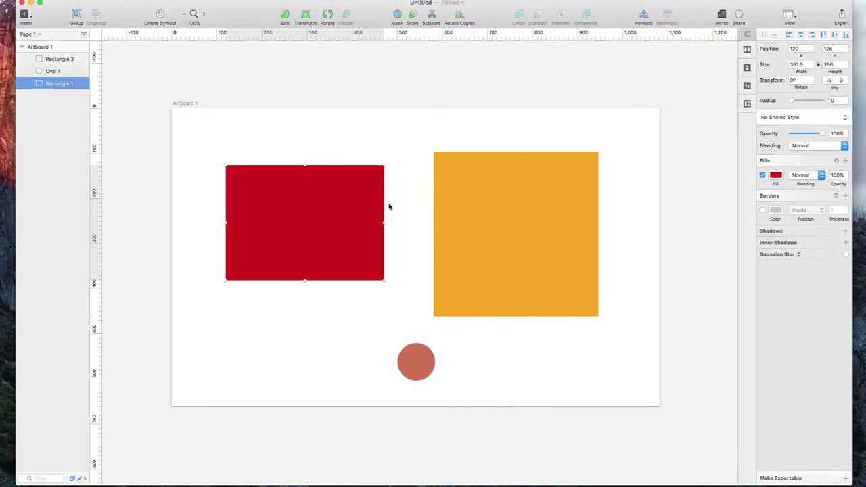
click(401, 202)
key(super+plus)
key(super+plus)
key(super+plus)
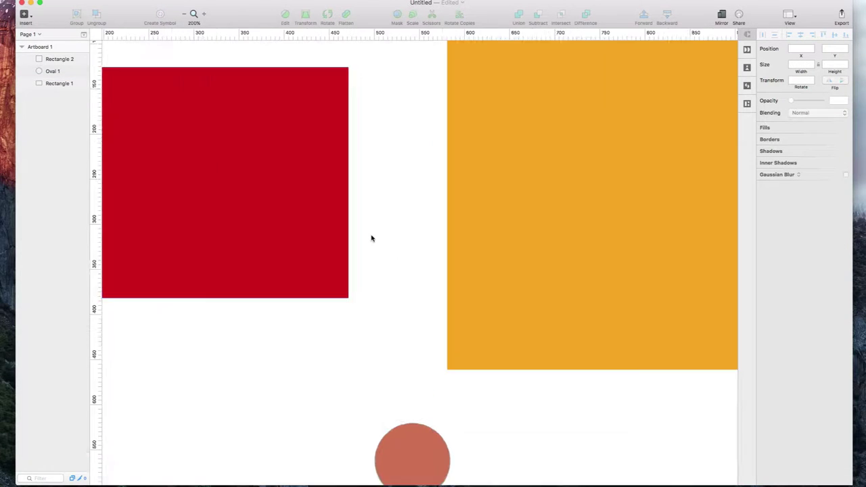
key(super+plus)
key(super+plus)
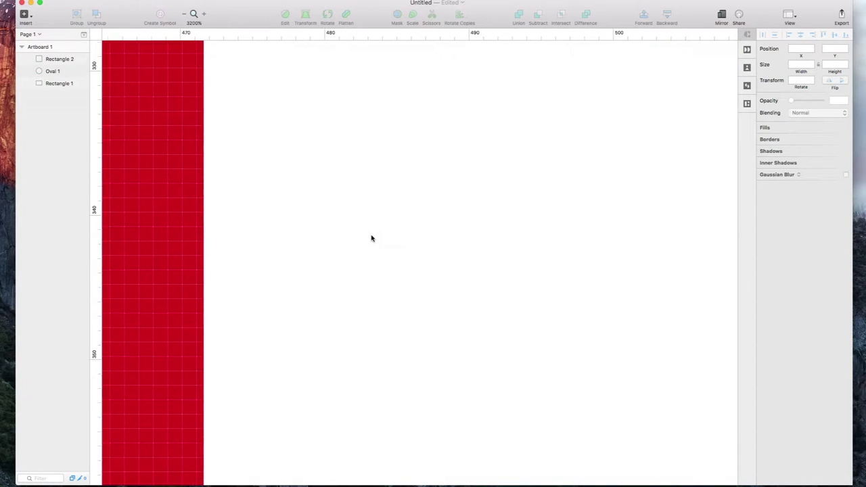
scroll(380, 238, down, 5)
scroll(380, 238, left, 5)
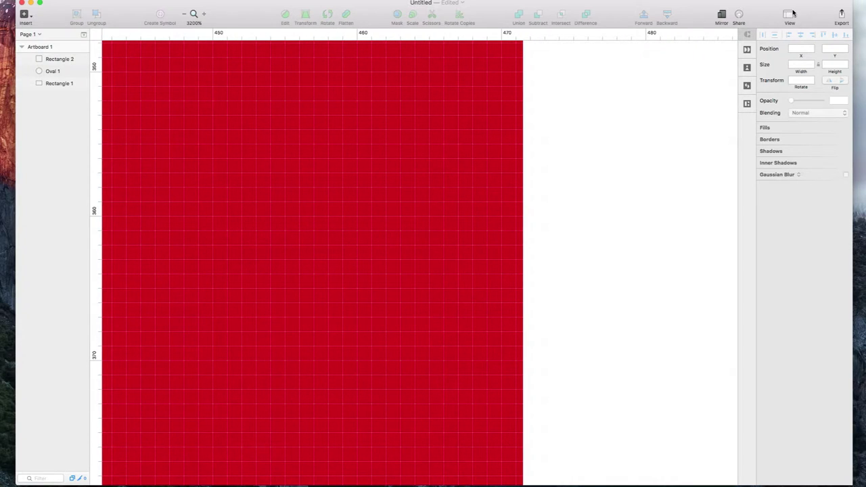
click(789, 14)
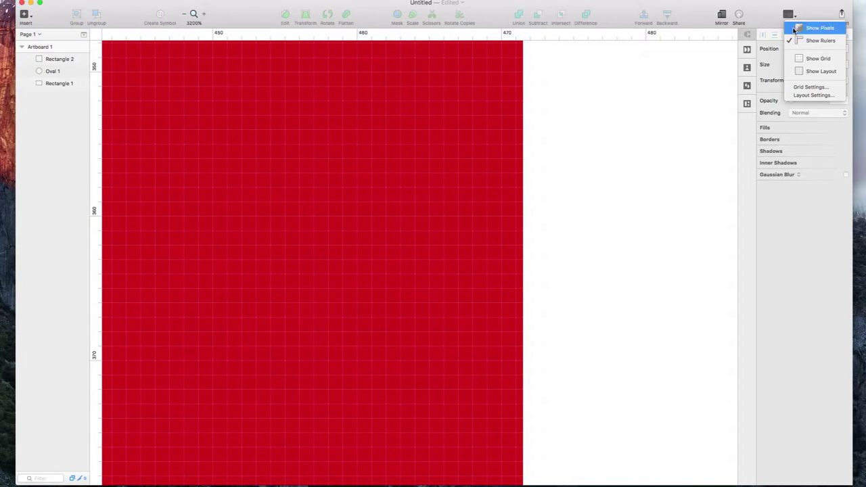
click(819, 28)
scroll(547, 242, down, 5)
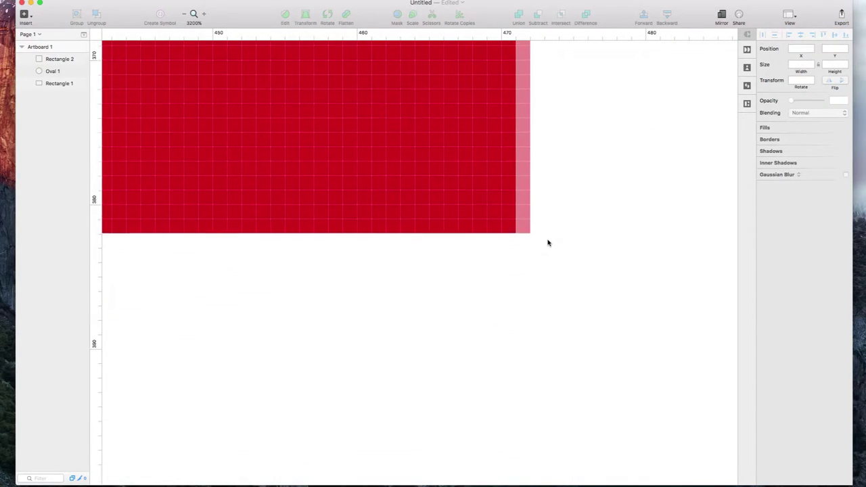
key(super+minus)
key(super+minus)
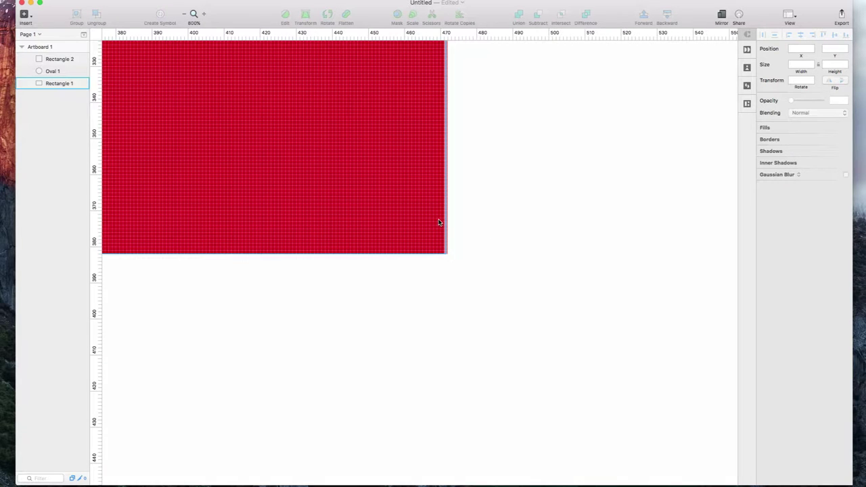
key(super+plus)
Step: Set the red rectangle's height to the fractional value 256.2 px
click(474, 223)
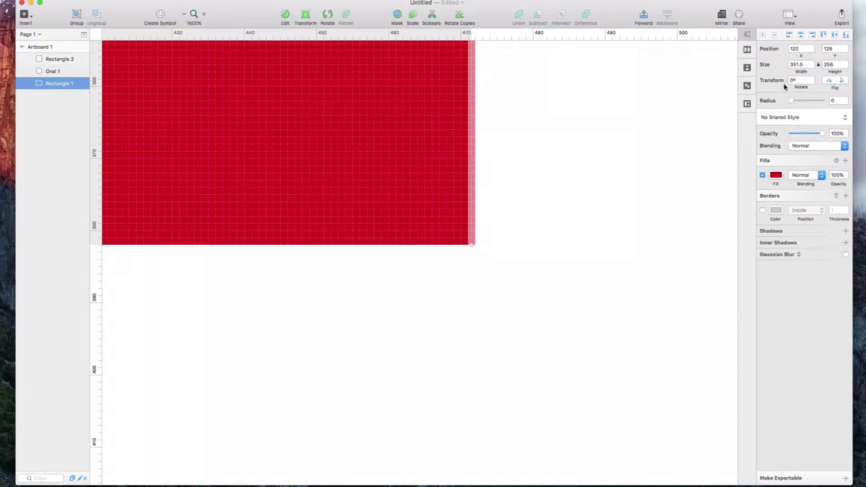
click(837, 65)
text(.2)
key(Return)
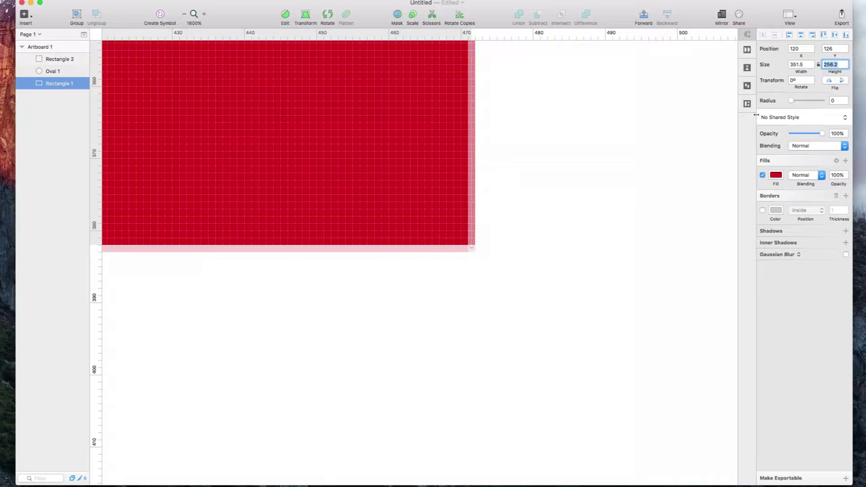
Step: Examine how the pixels render along the red rectangle's right and bottom edges at several zoom levels
key(super+plus)
key(super+plus)
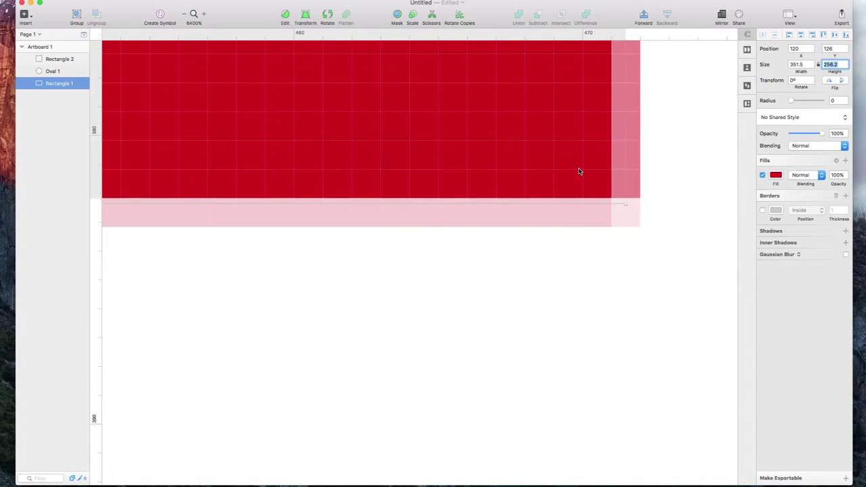
key(super+minus)
key(super+minus)
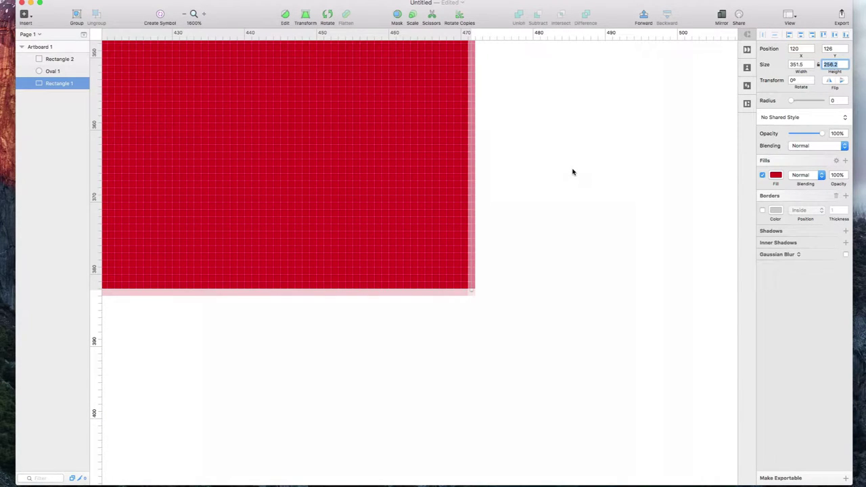
key(super+minus)
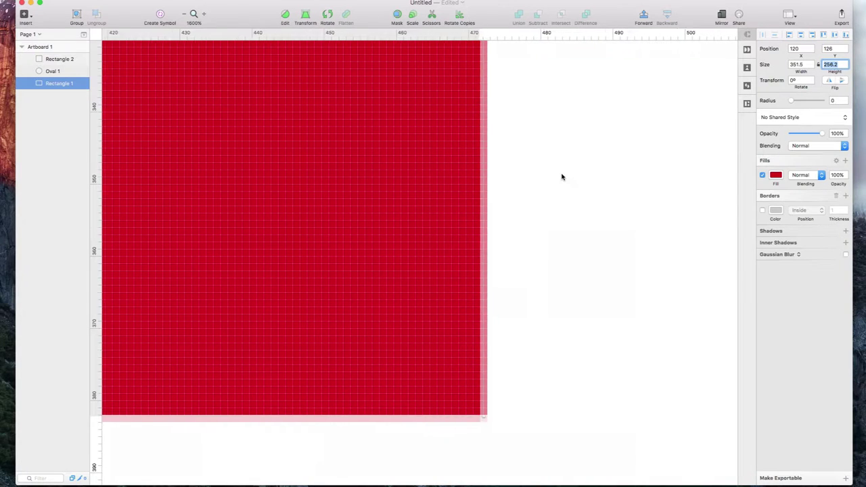
key(super+minus)
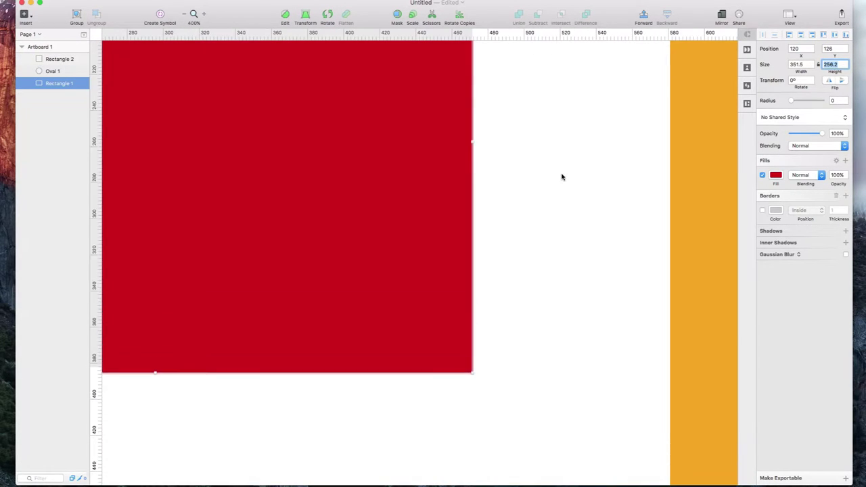
key(super+minus)
key(super+plus)
key(super+plus)
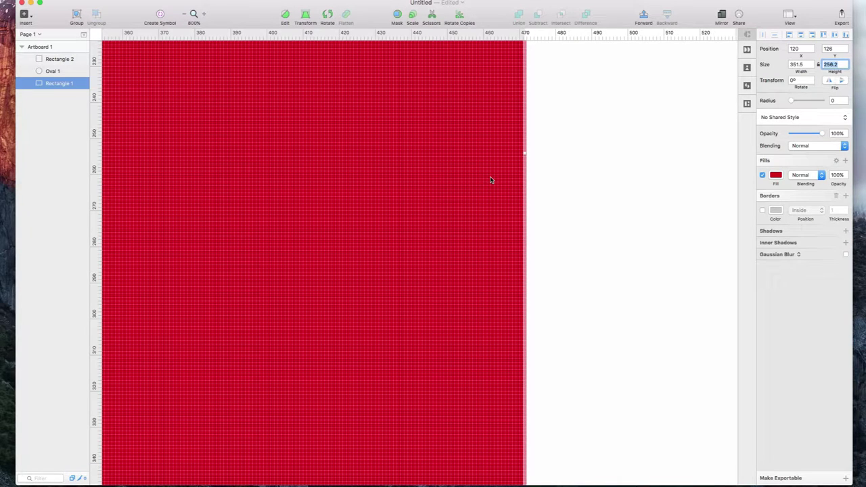
scroll(562, 194, down, 5)
scroll(563, 195, left, 3)
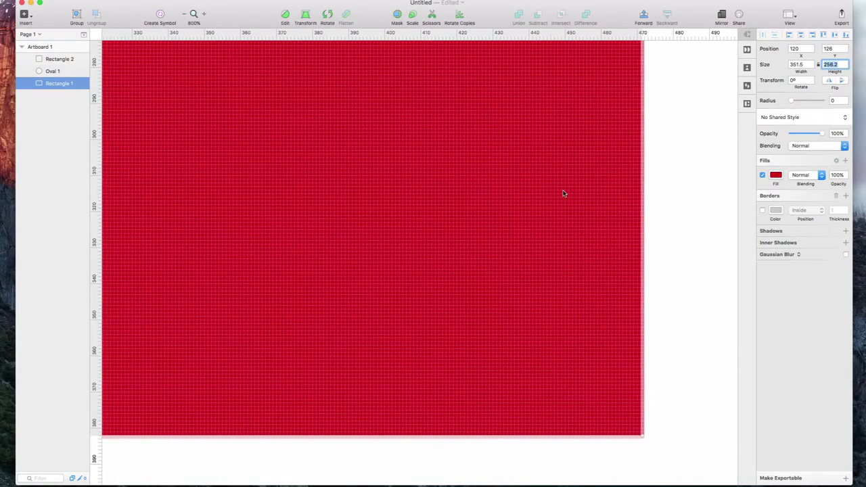
scroll(563, 194, down, 5)
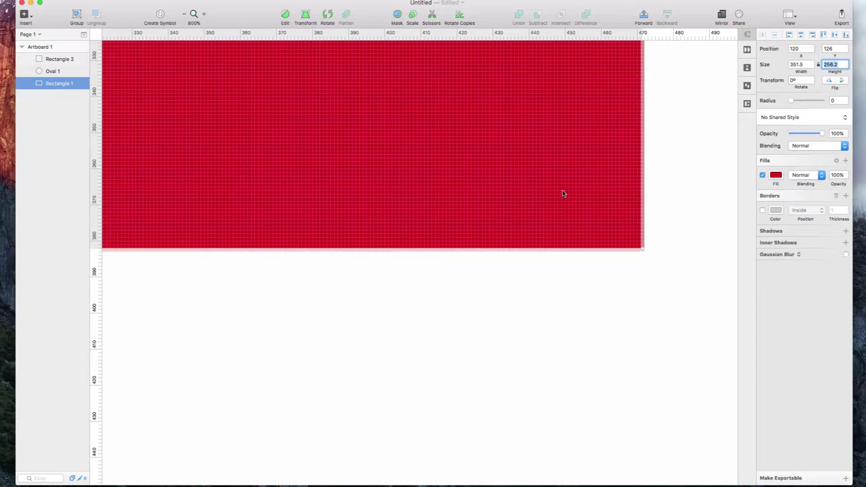
click(673, 205)
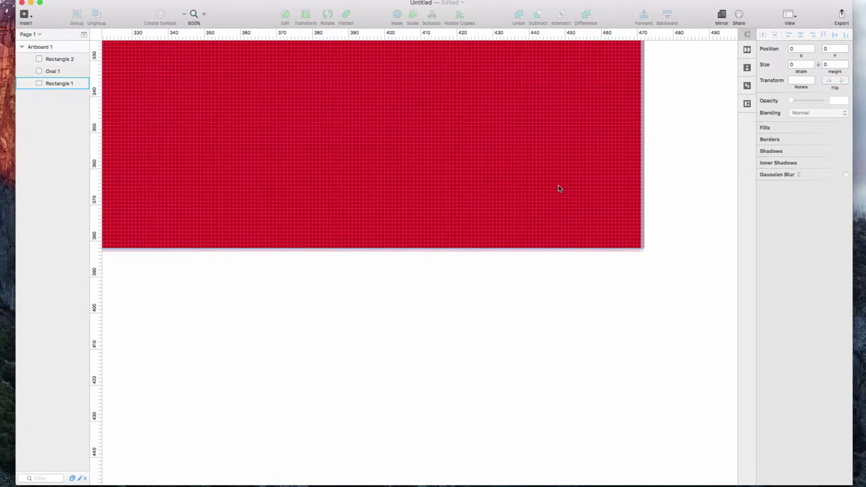
scroll(558, 189, up, 5)
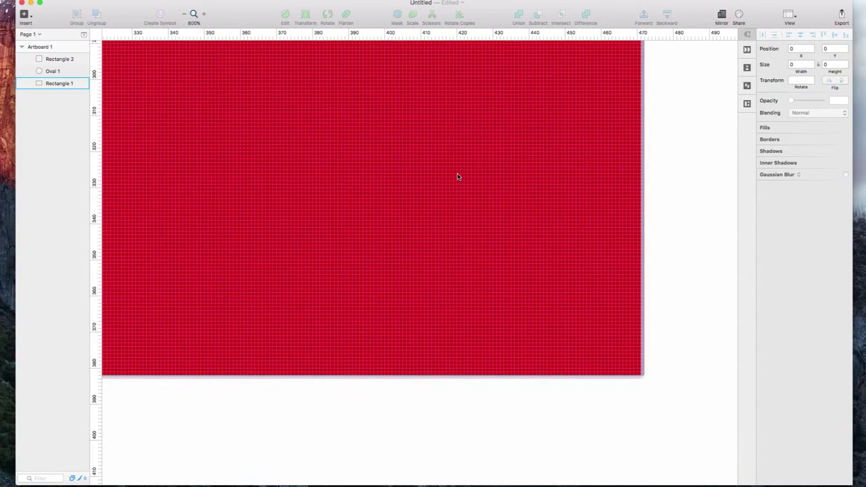
scroll(458, 176, left, 7)
scroll(457, 176, right, 8)
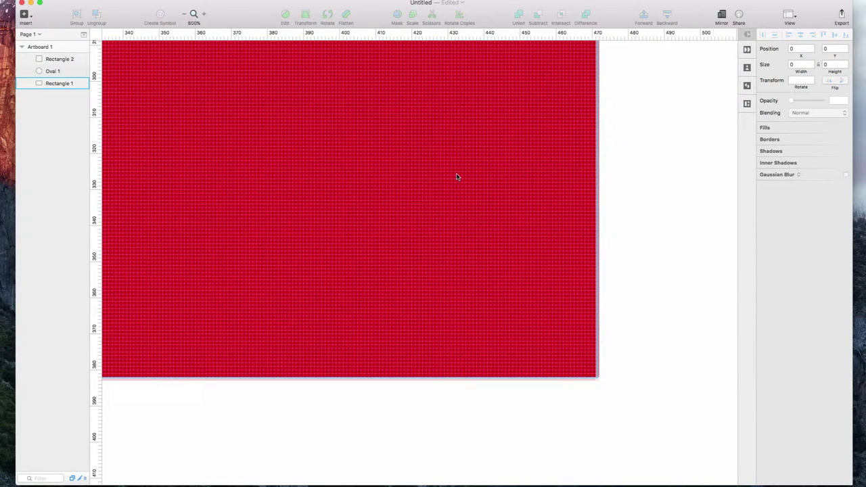
Step: Round the red rectangle to the nearest pixel edges at 352 × 256 px
click(457, 177)
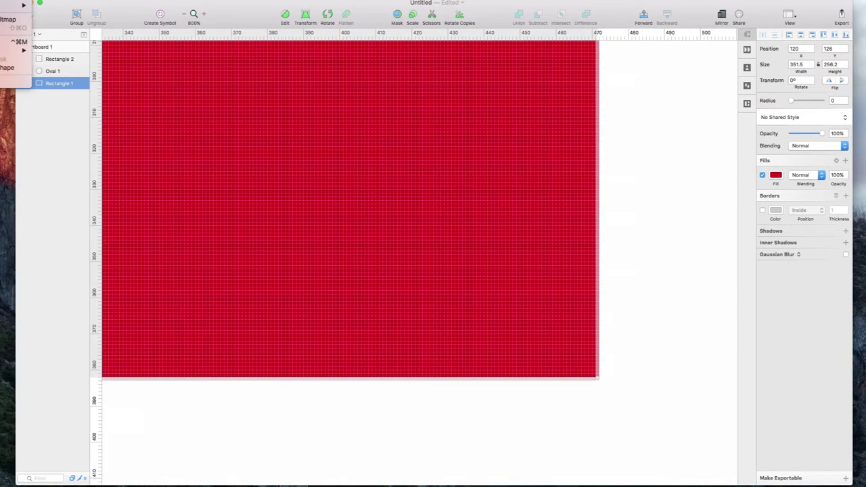
key(Return)
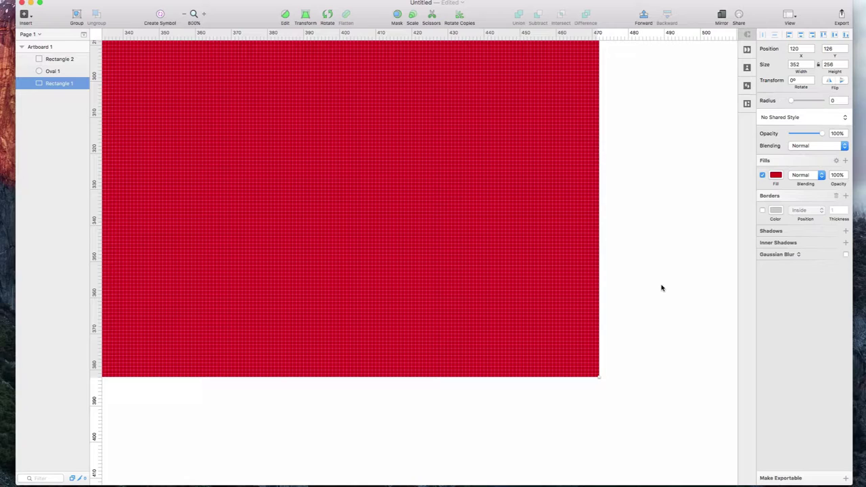
click(652, 284)
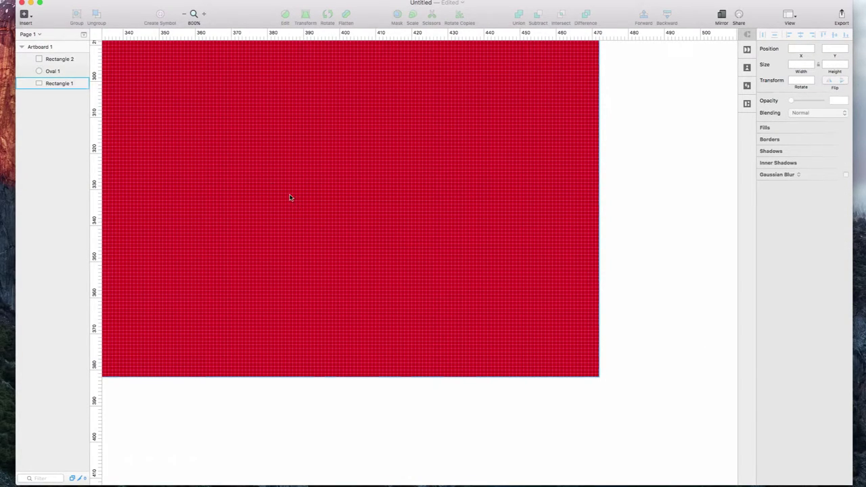
Step: Add a text layer reading "round to pixel" over the lower part of the red rectangle
key(t)
drag(216, 148, 528, 292)
text(ro)
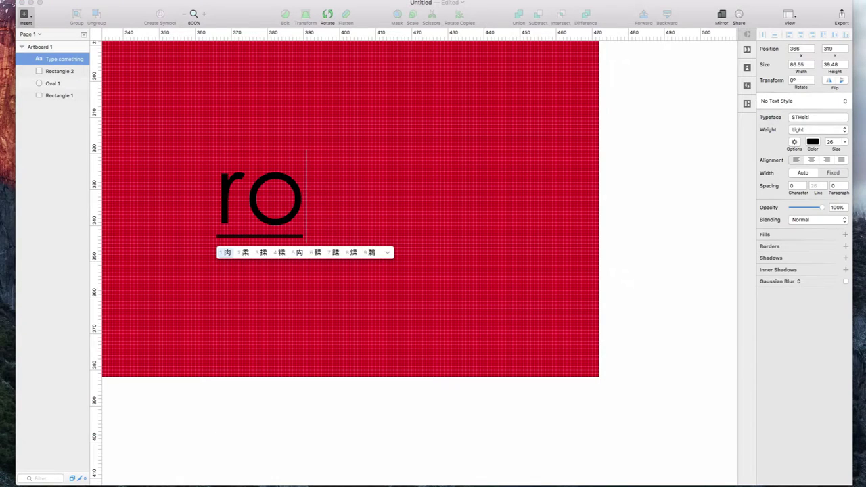
text(und)
key(BackSpace)
key(BackSpace)
key(BackSpace)
key(BackSpace)
key(BackSpace)
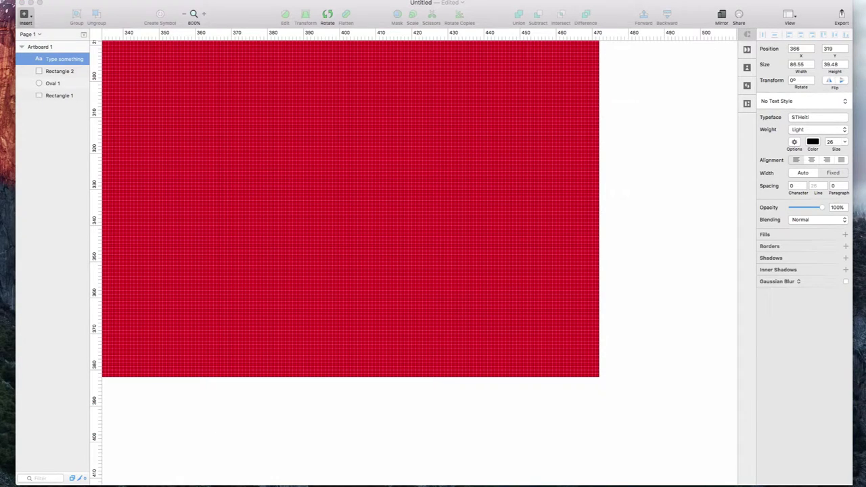
text(round)
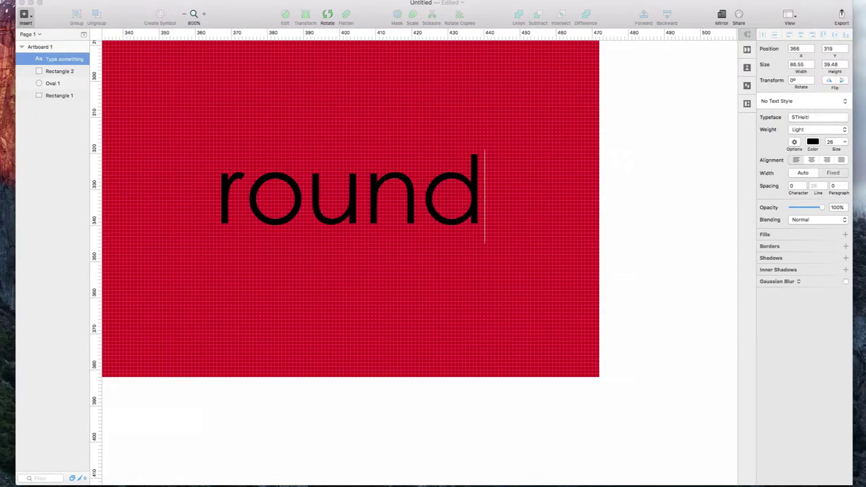
text( to pixel)
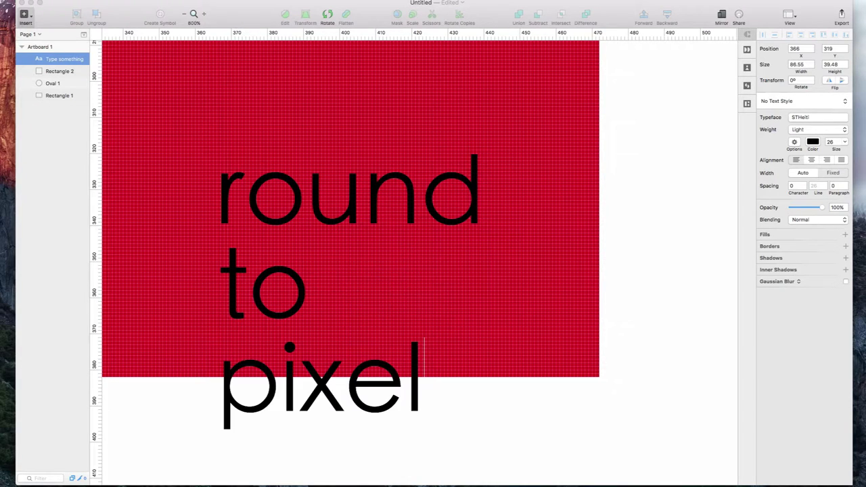
Step: Set the typeface of the whole "round to pixel" text to Roboto with Regular weight
key(super+a)
click(818, 120)
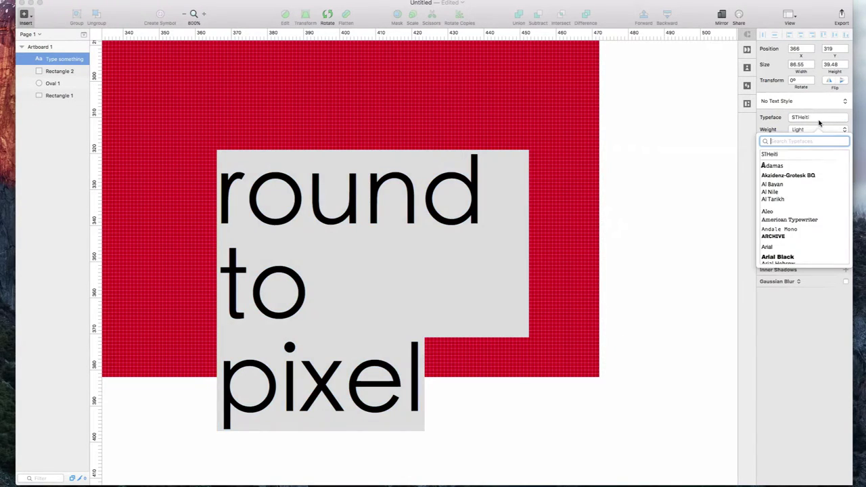
text(roboto)
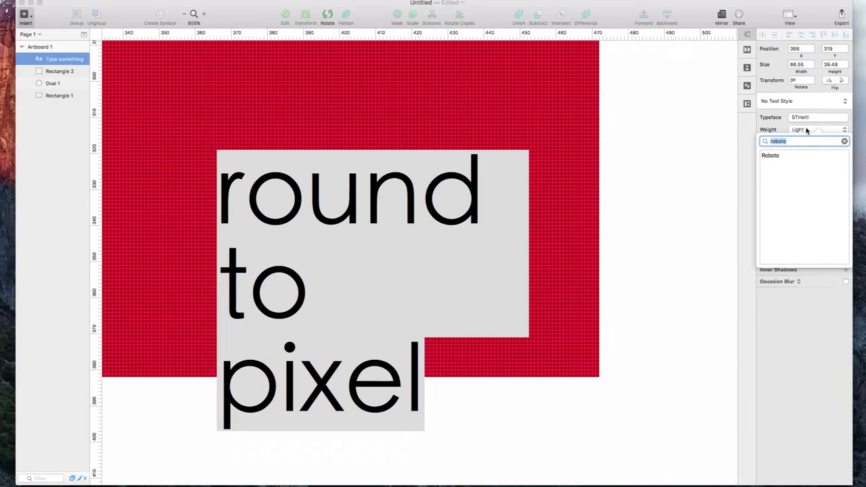
click(808, 130)
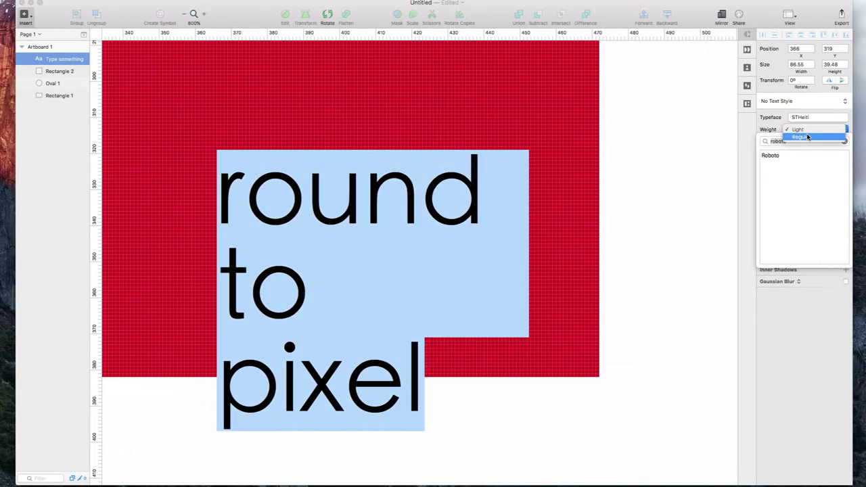
click(807, 137)
click(808, 132)
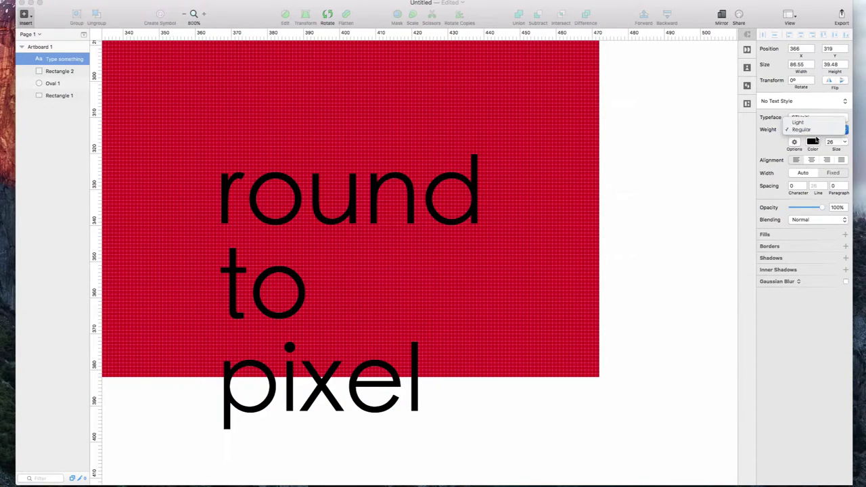
click(817, 129)
click(815, 119)
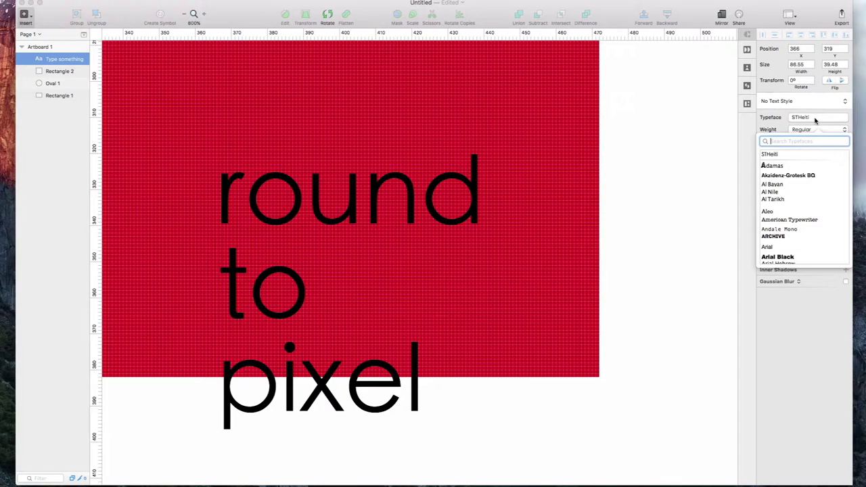
text(roboto)
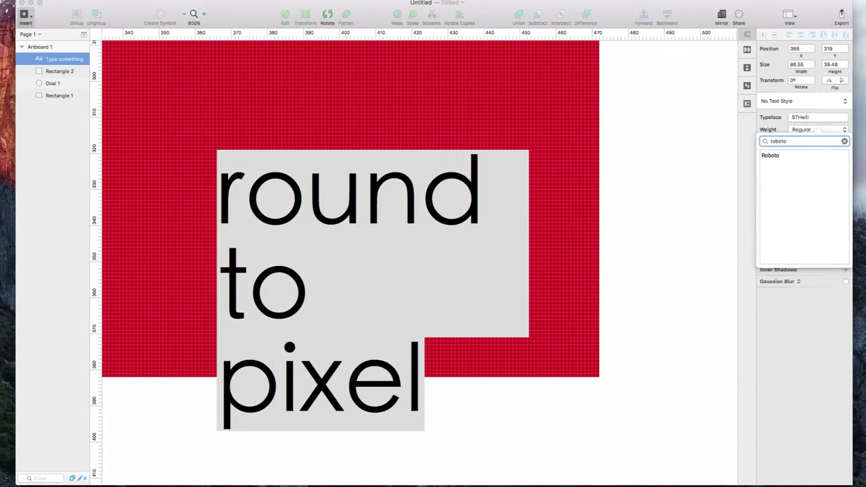
click(771, 155)
click(803, 131)
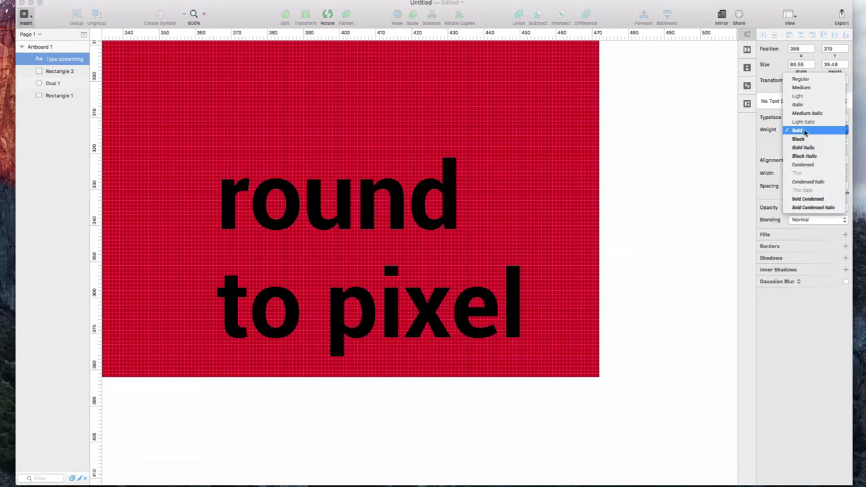
click(800, 78)
Step: Color the "round to pixel" text white (FFFFFF) and finish editing it
click(815, 144)
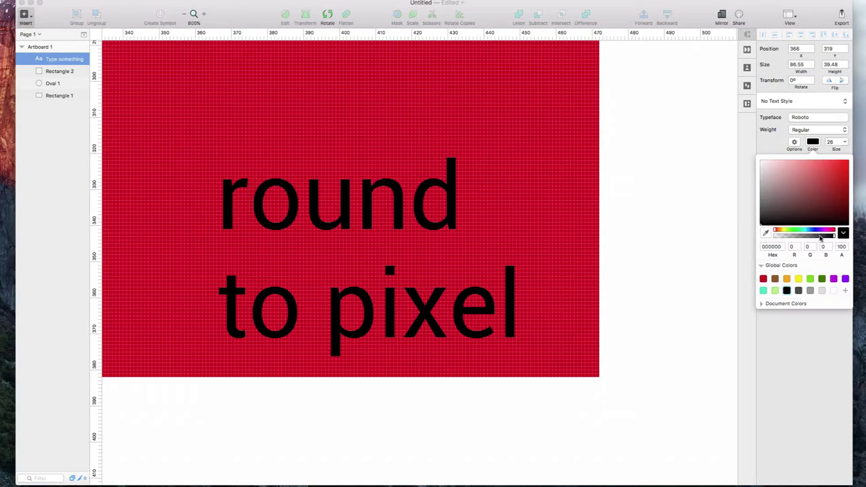
click(833, 291)
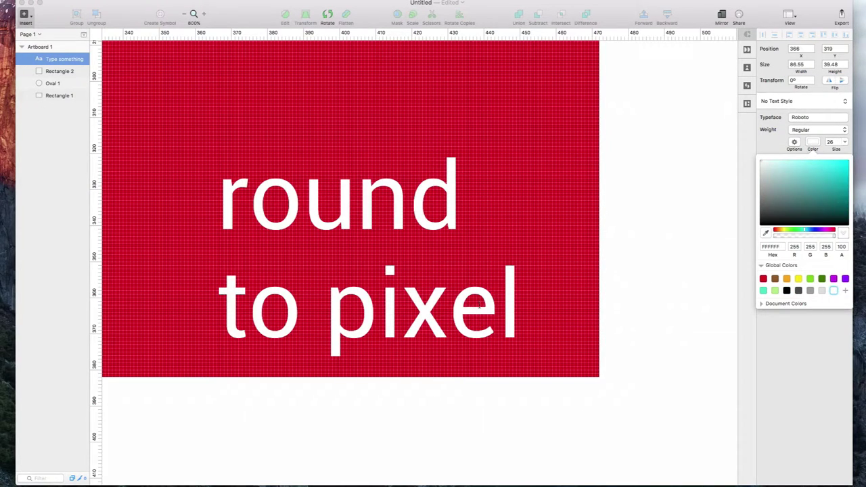
key(Escape)
Step: Move the text within the red rectangle to about X 311, Y 301
drag(436, 311, 357, 258)
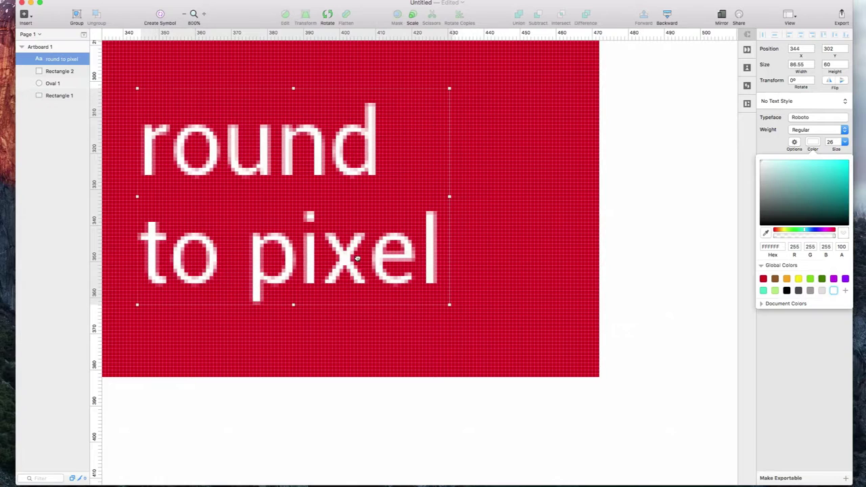
scroll(357, 257, left, 10)
drag(447, 260, 337, 260)
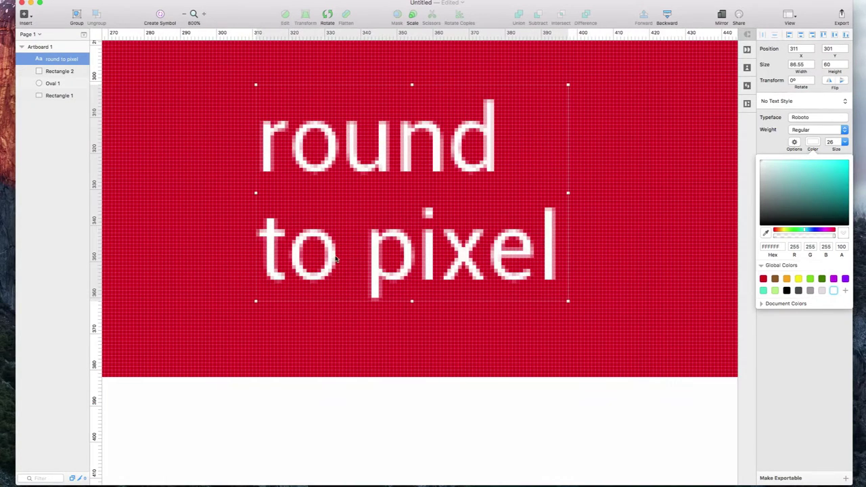
Step: Turn off Show Pixels and dismiss the color picker
click(788, 15)
click(798, 33)
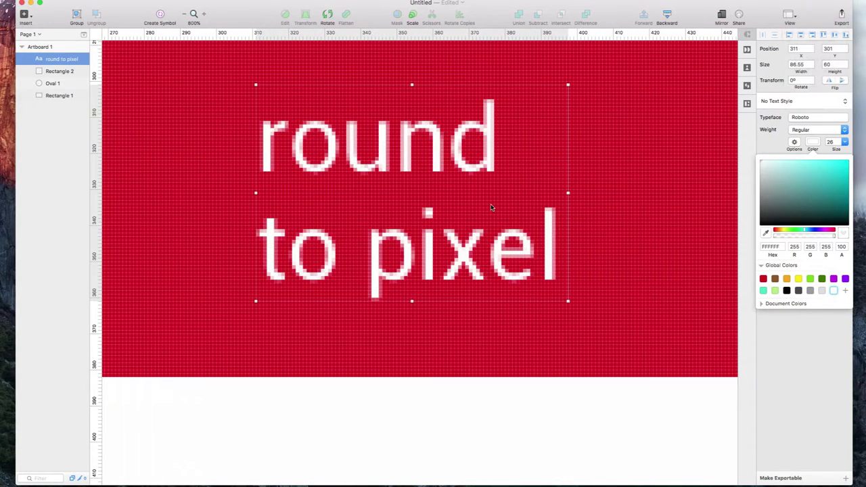
click(583, 209)
click(581, 203)
click(569, 197)
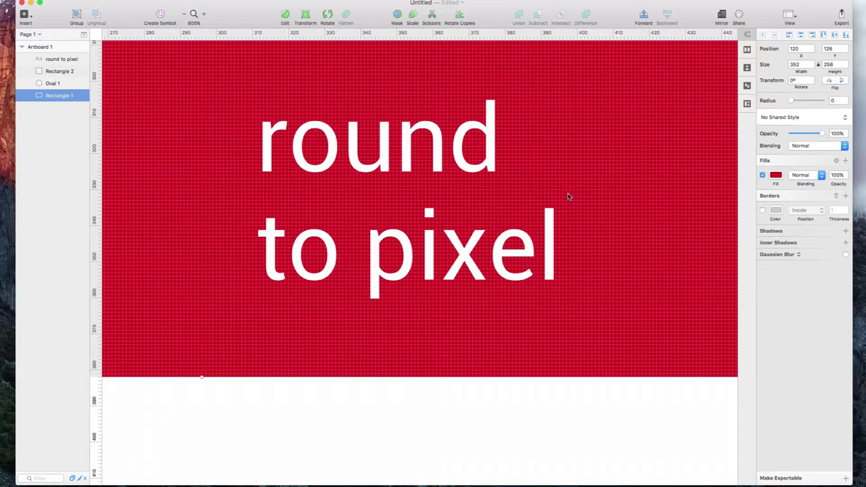
Step: Widen the text box to about 161 px so the text fits on one line, and move it to about X 274, Y 323
click(450, 145)
scroll(448, 145, right, 8)
key(super+minus)
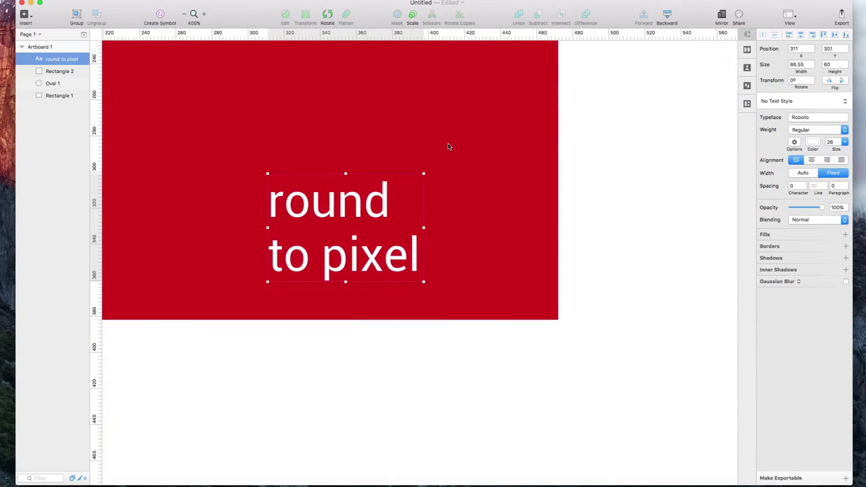
drag(423, 227, 570, 222)
drag(522, 202, 454, 241)
click(606, 240)
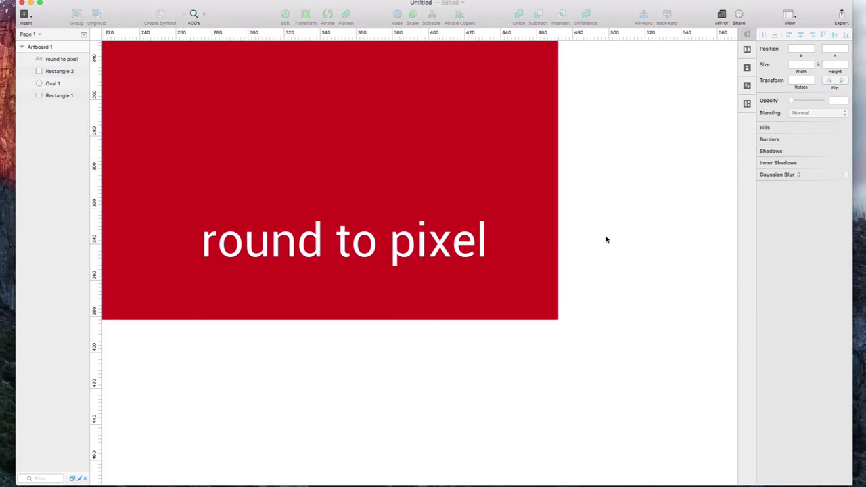
scroll(606, 240, left, 5)
click(578, 245)
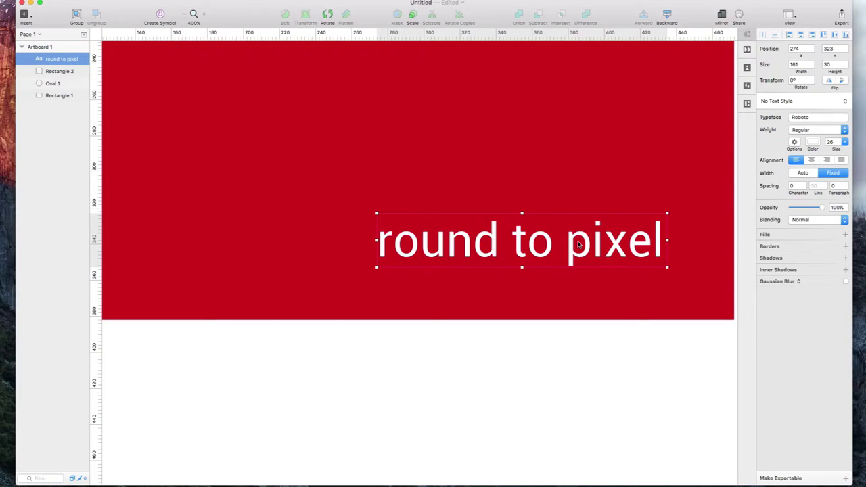
Step: Switch to System Preferences and open the keyboard's App Shortcuts settings
key(super+space)
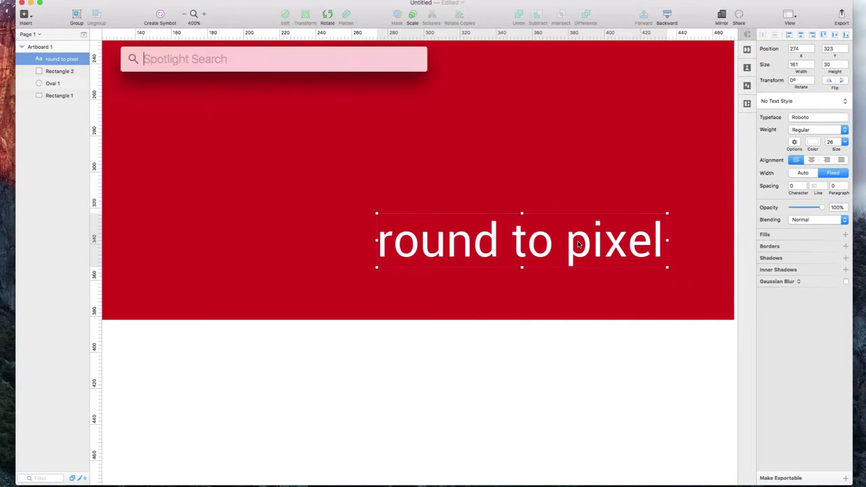
text(syste)
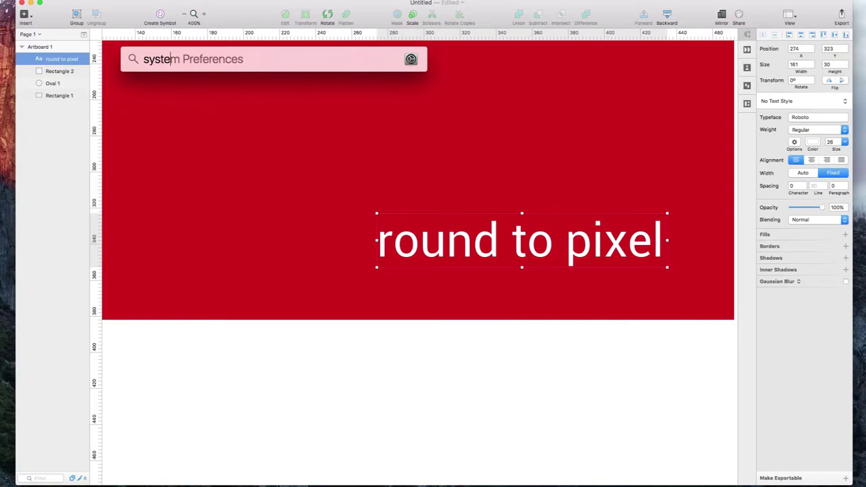
key(Return)
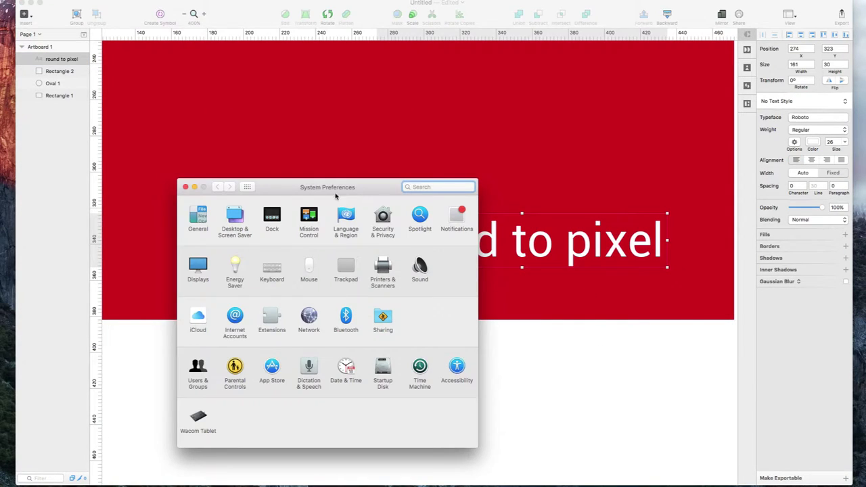
drag(334, 195, 360, 110)
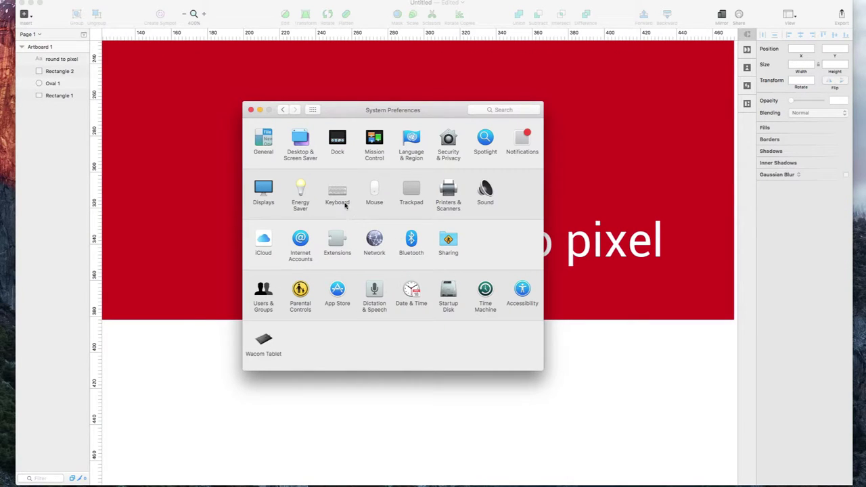
click(338, 192)
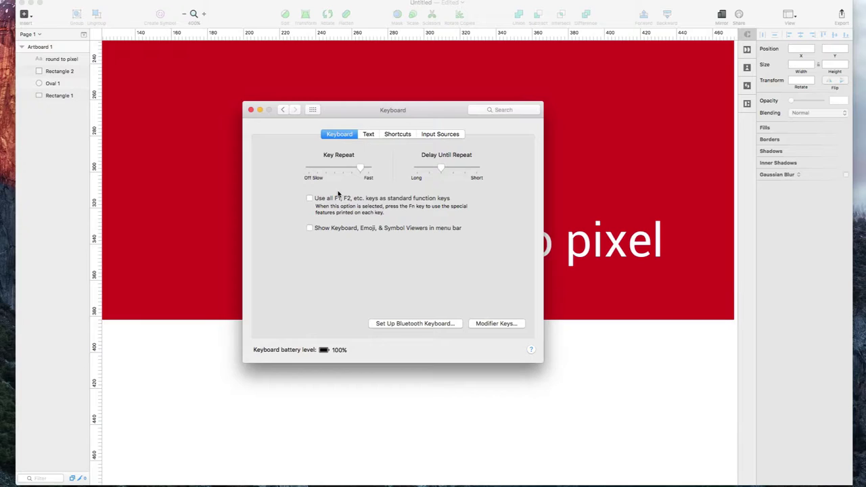
click(393, 137)
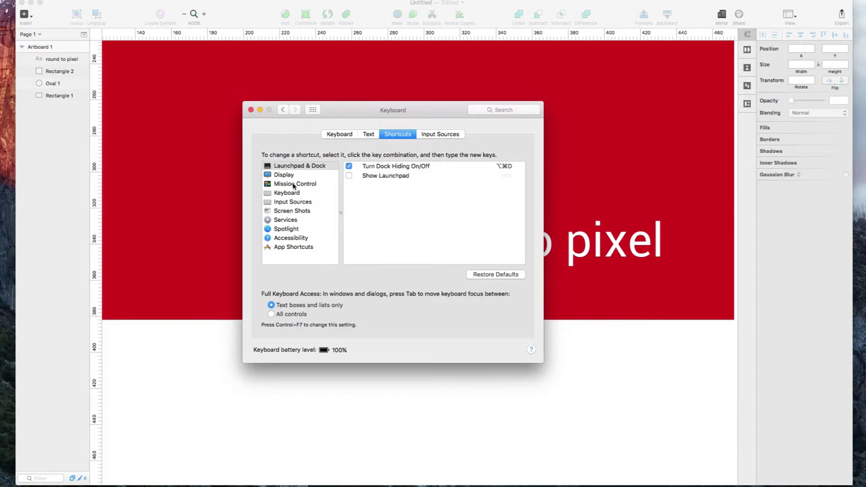
click(294, 250)
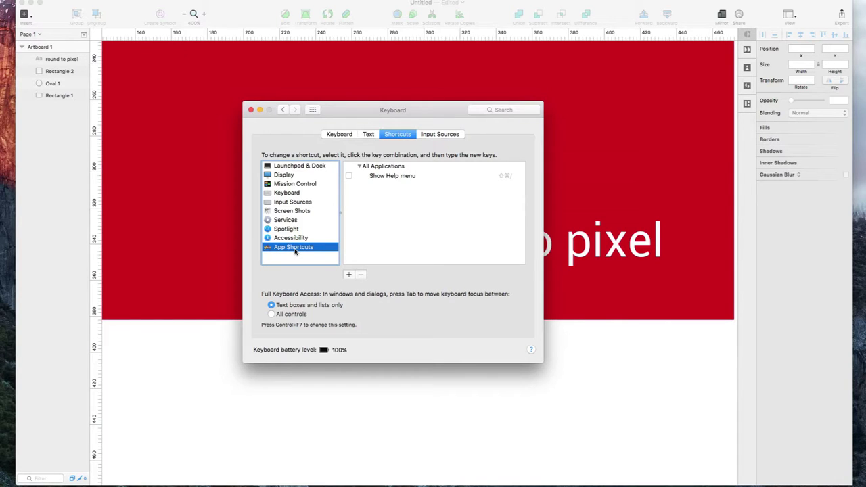
Step: Start a new app shortcut with Sketch as its application
click(349, 274)
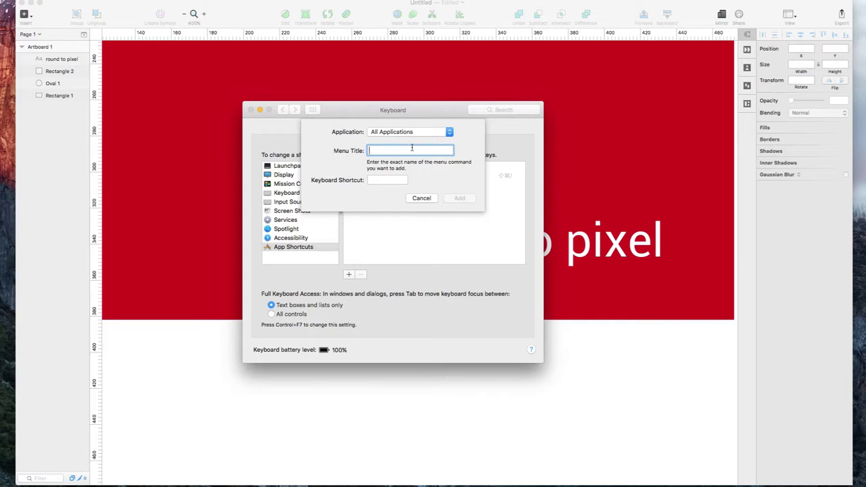
click(414, 132)
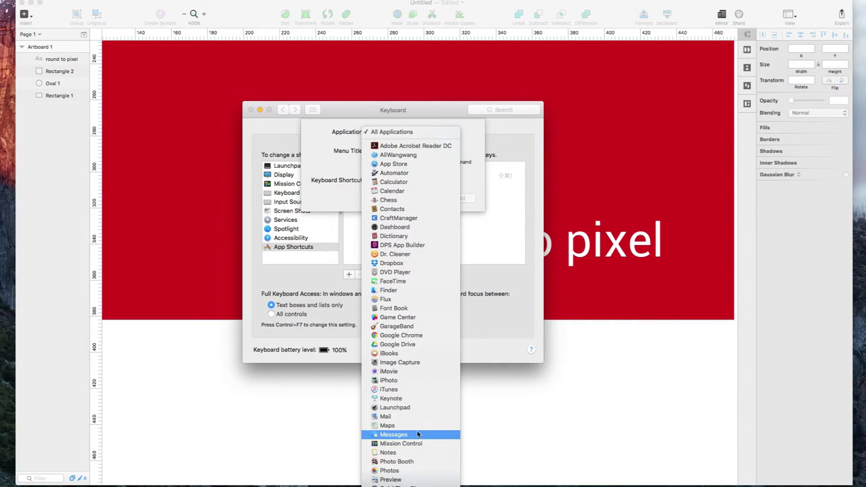
scroll(418, 431, down, 5)
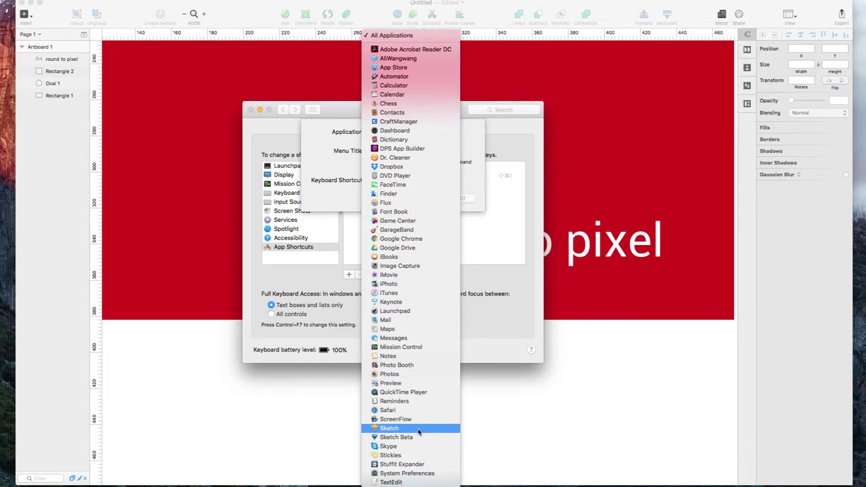
scroll(417, 432, down, 1)
click(418, 429)
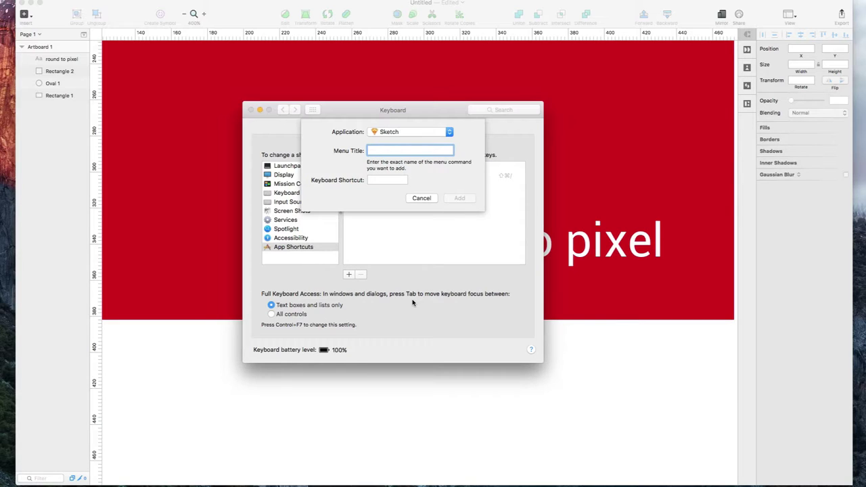
Step: Add the shortcut ⇧⌘R for the menu title "Round to pixel" and close System Preferences
text(Round to pixel)
click(382, 180)
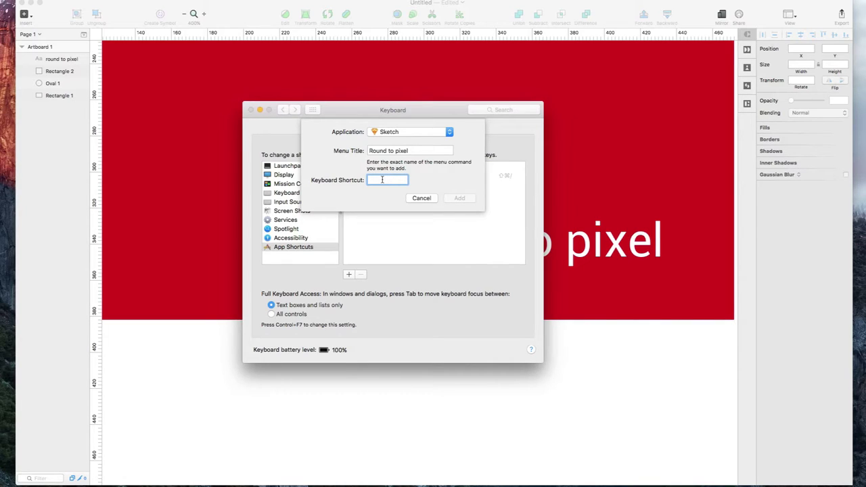
key(super+shift+r)
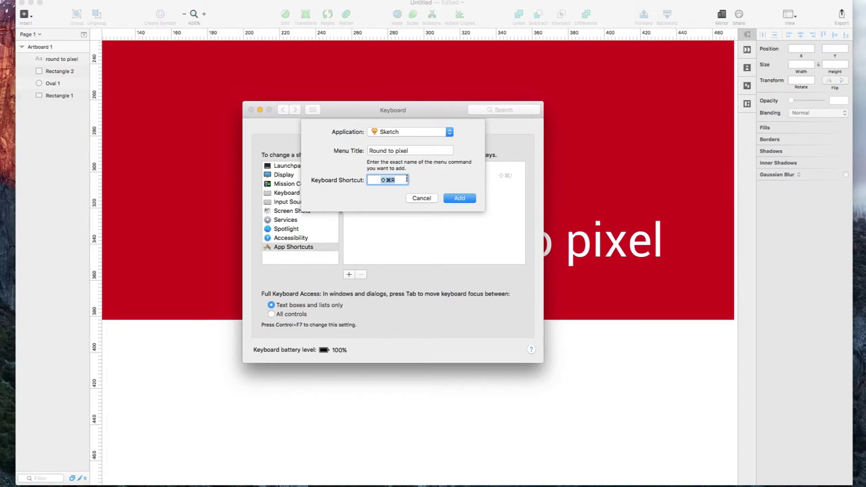
click(458, 199)
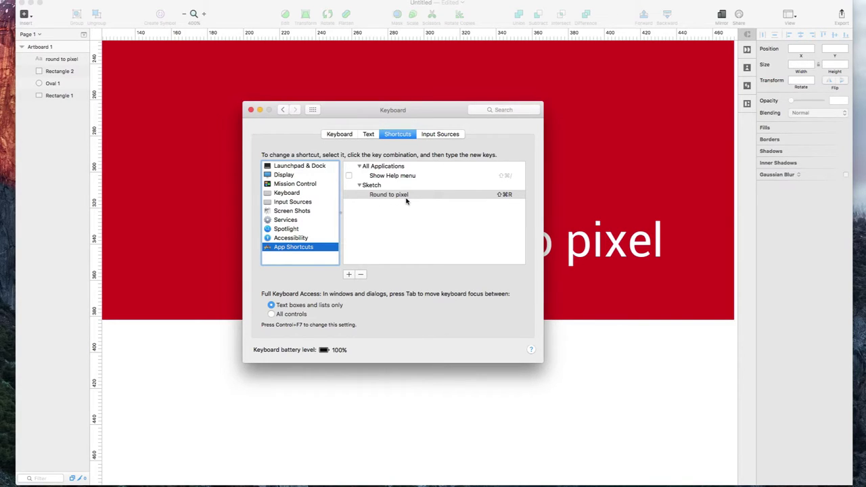
click(251, 109)
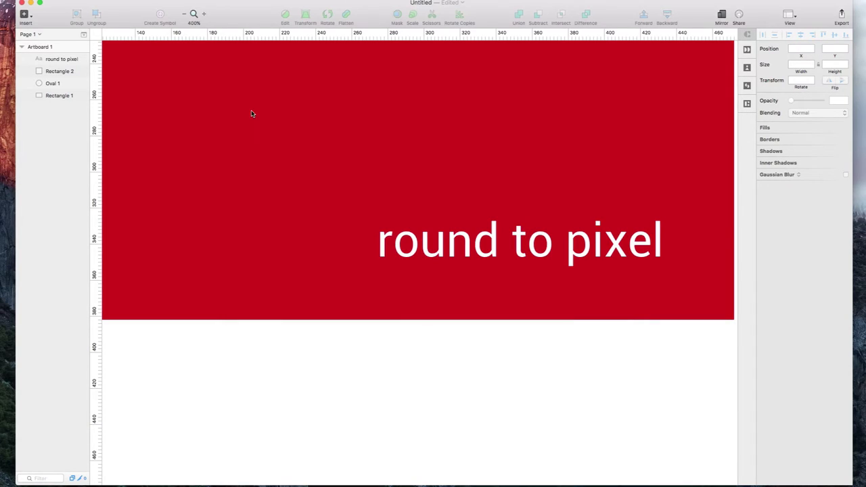
Step: Set the red rectangle's width to 352.4 and its height to 256.7
click(434, 131)
scroll(434, 131, right, 5)
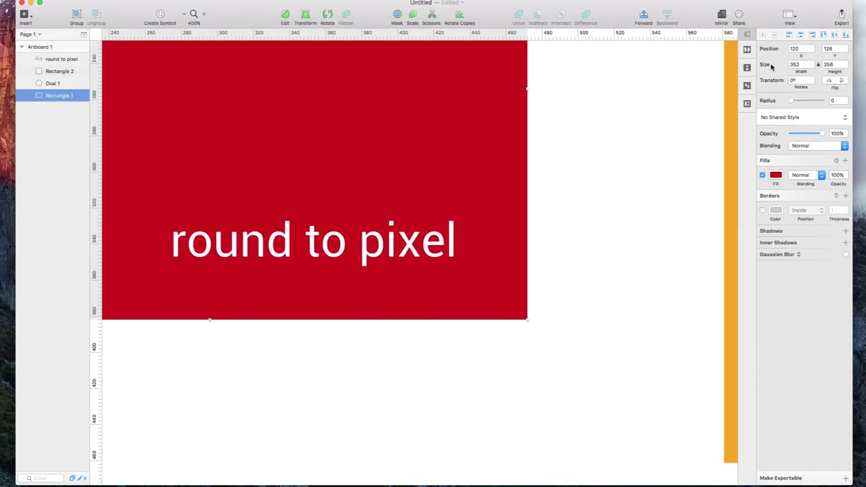
click(798, 65)
text(.4)
click(839, 65)
text(.7)
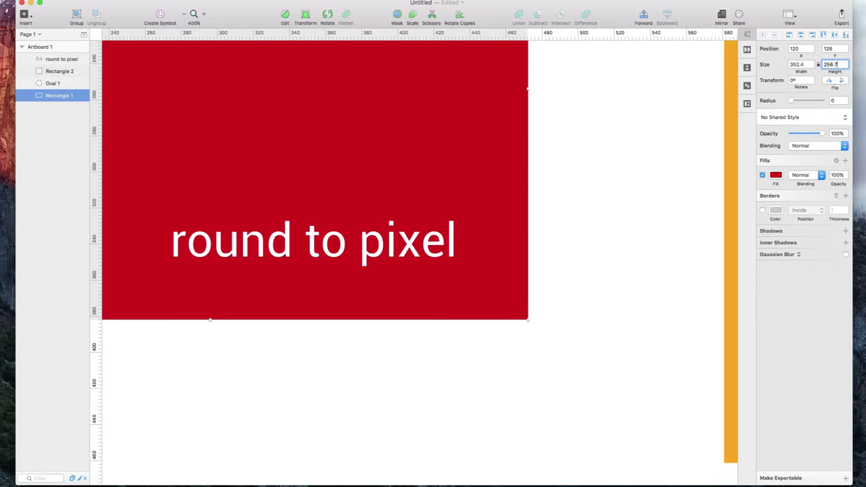
key(Return)
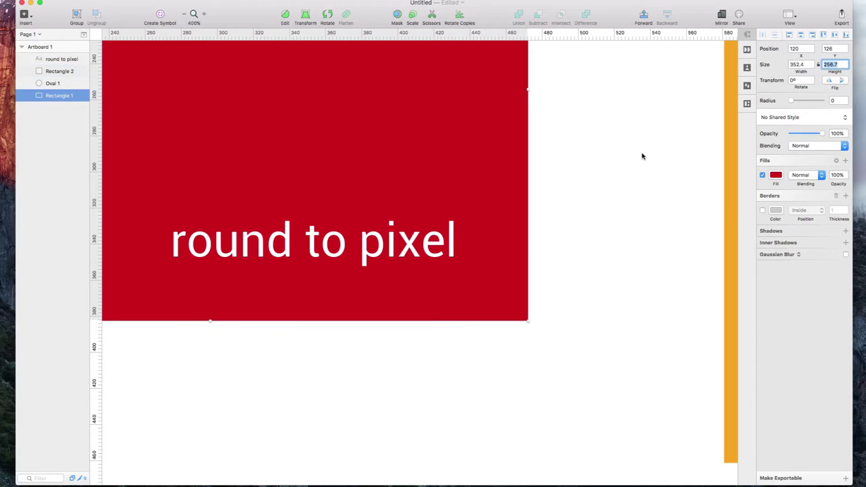
Step: Turn on the pixel display and inspect the red rectangle's lower-right corner at 1600%, keeping the rectangle selected
click(535, 201)
click(521, 200)
click(796, 23)
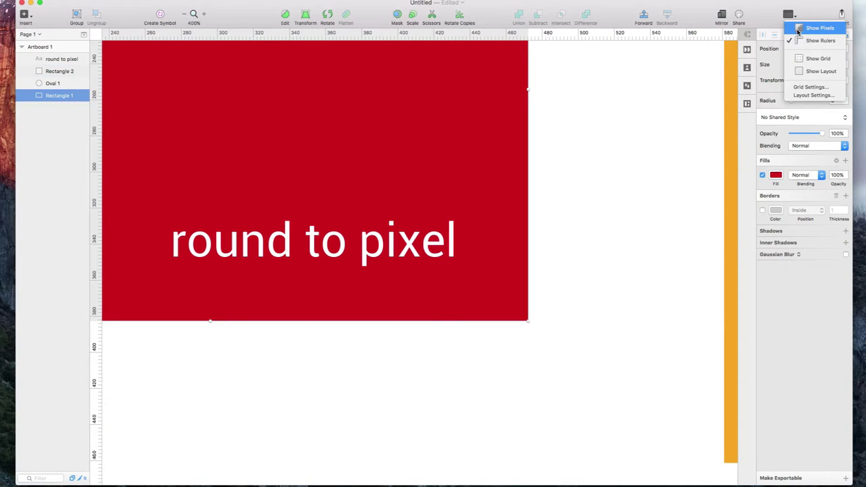
key(ctrl+p)
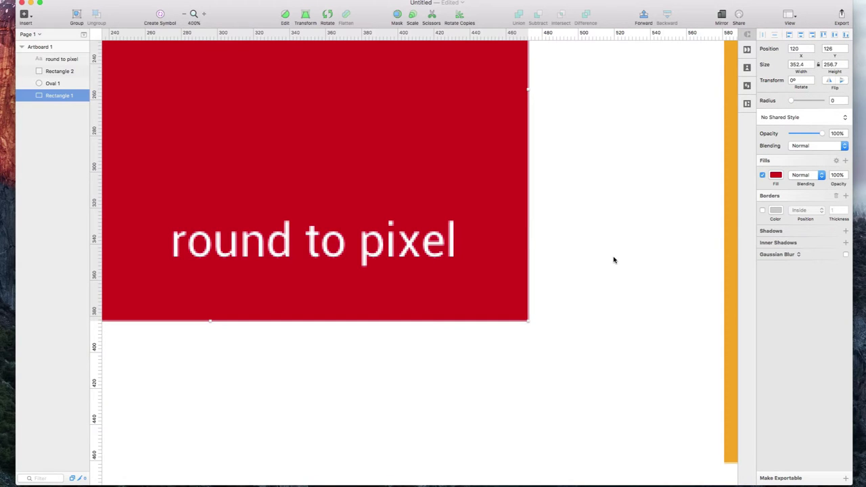
scroll(613, 260, up, 5)
click(614, 266)
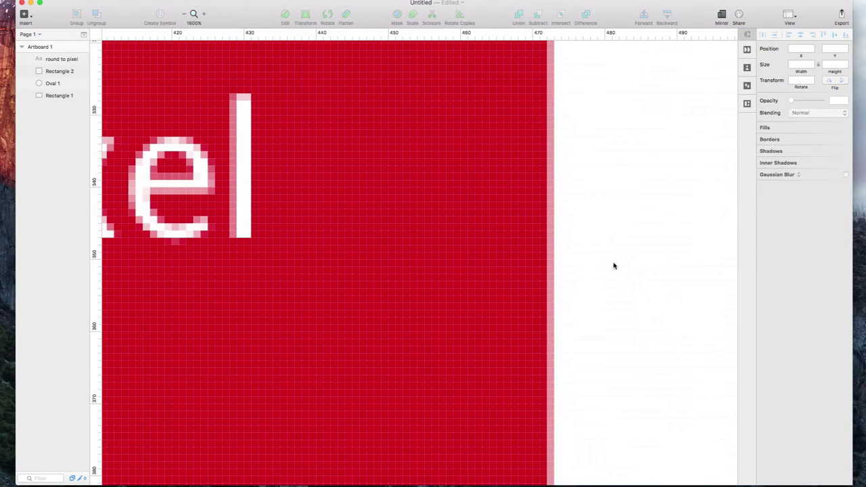
click(515, 291)
scroll(516, 292, down, 5)
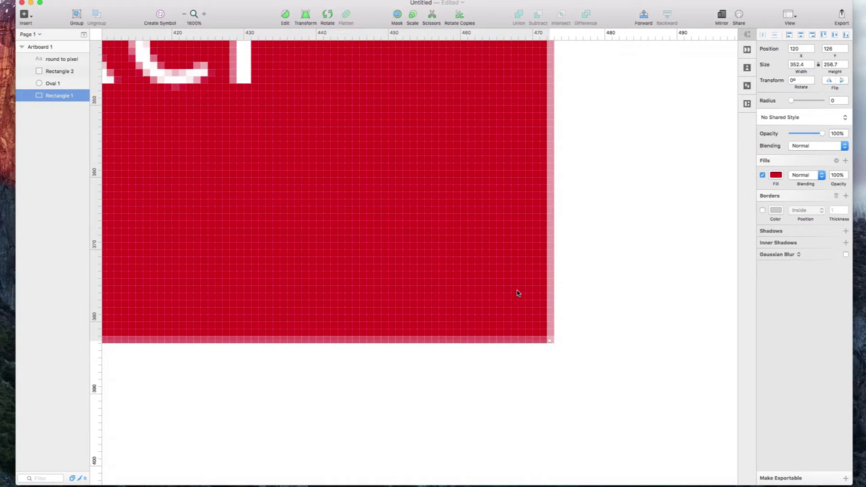
Step: Try to round the red rectangle to whole pixels with the custom ⇧⌘R shortcut
key(super+shift+r)
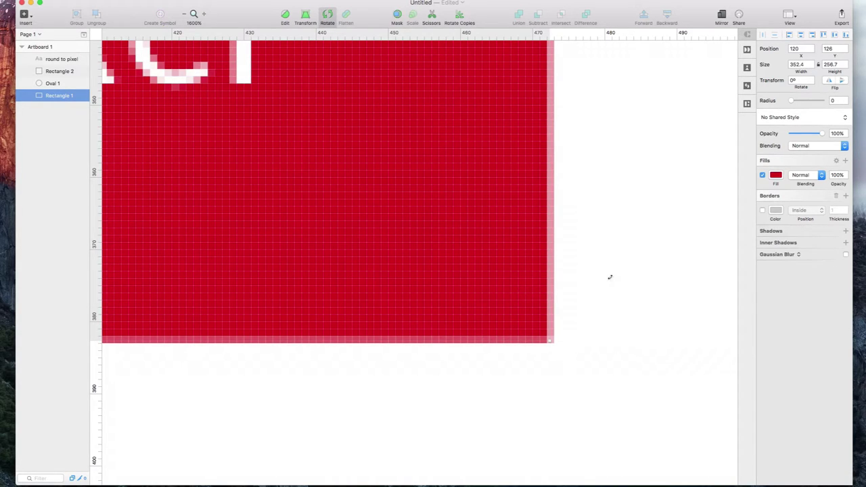
key(Escape)
click(330, 15)
key(Escape)
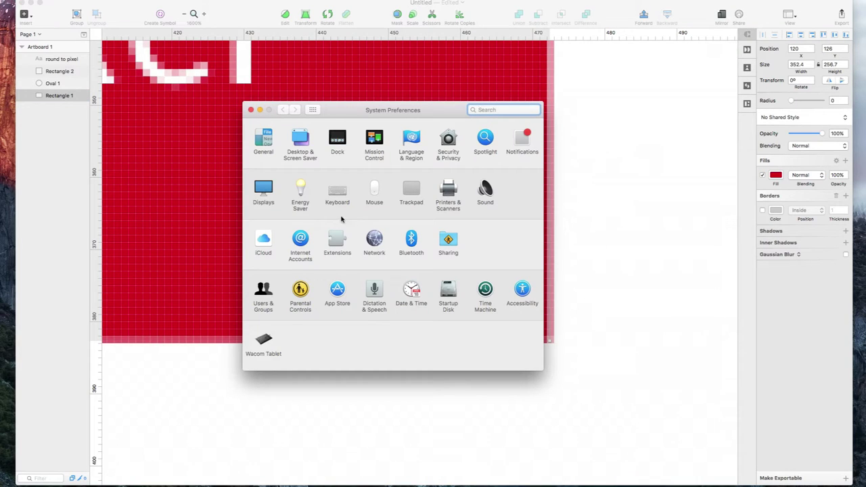
Step: Return to System Preferences and open the keyboard's App Shortcuts at Sketch's "Round to pixel" entry
click(338, 191)
click(397, 134)
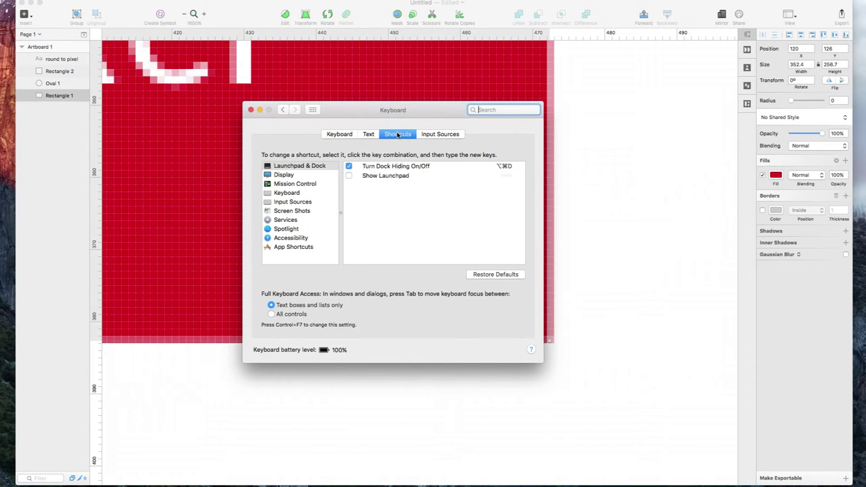
click(308, 247)
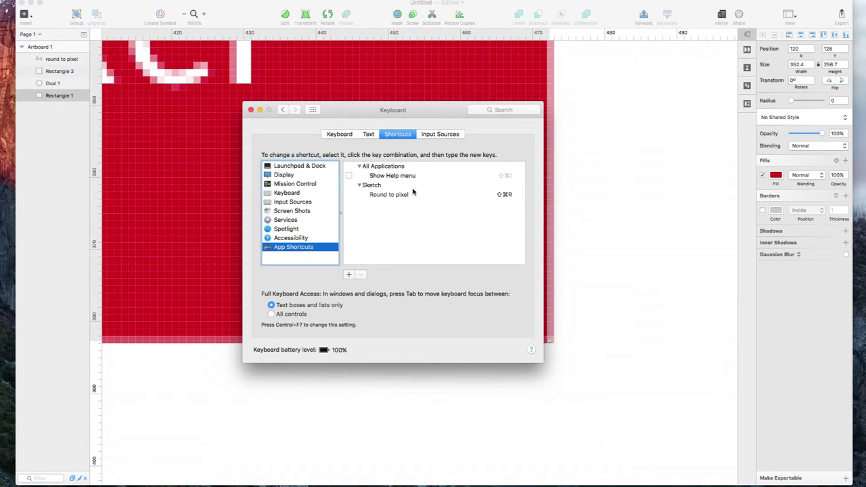
click(410, 194)
click(405, 197)
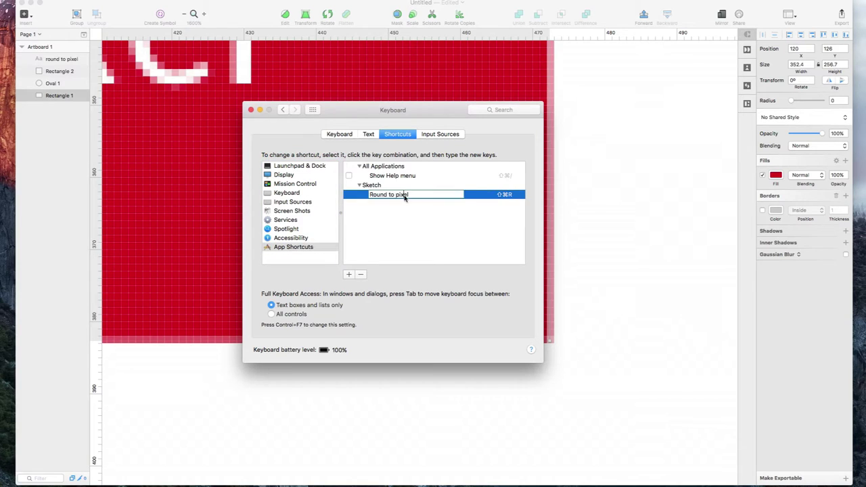
key(Return)
Step: Change the "Round to pixel" shortcut to ⇧⌘. and close System Preferences
click(506, 195)
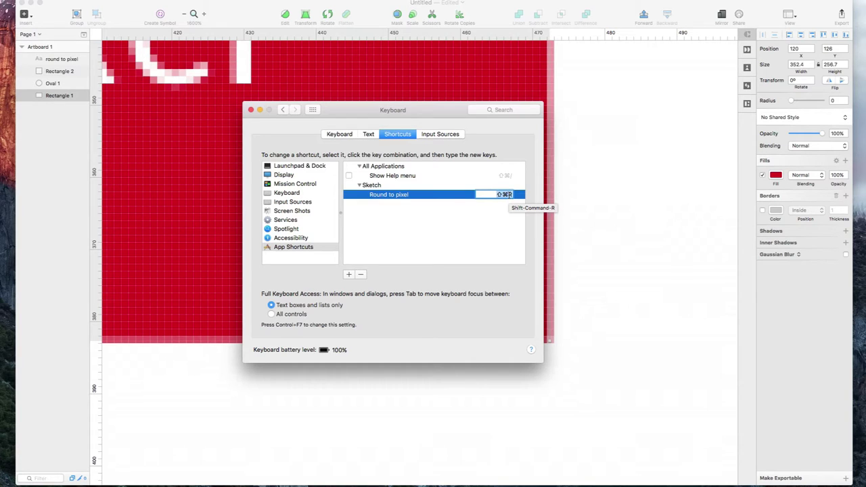
key(super+shift+slash)
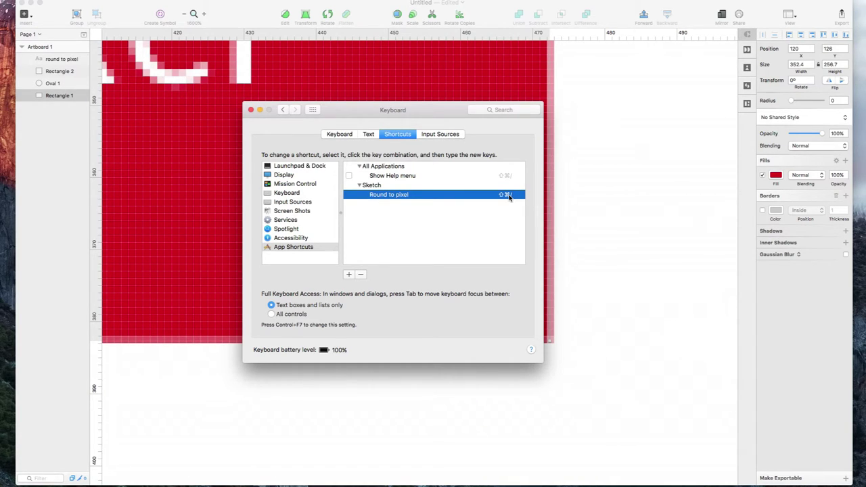
double_click(508, 196)
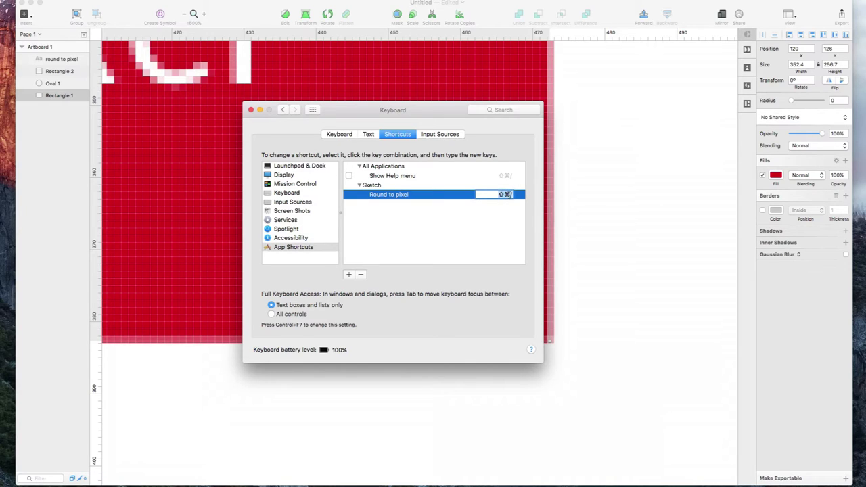
key(super+shift+period)
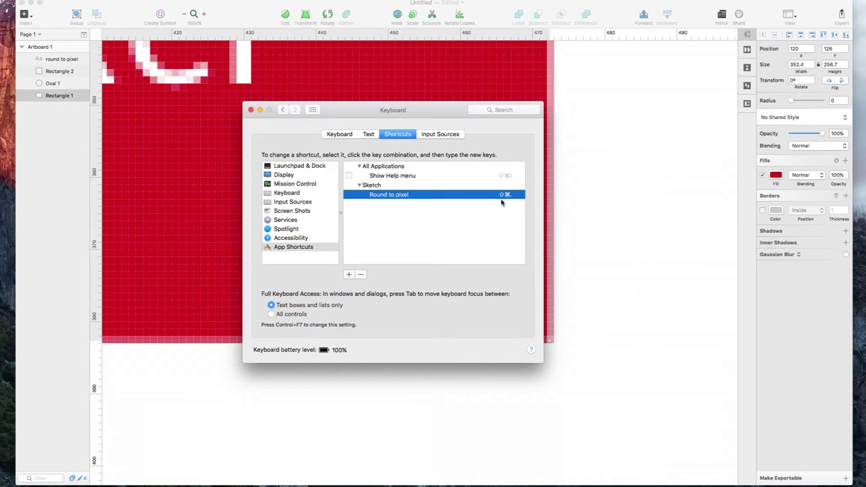
click(251, 110)
click(250, 118)
Step: Select the red rectangle and round it to whole pixels
key(super+shift+period)
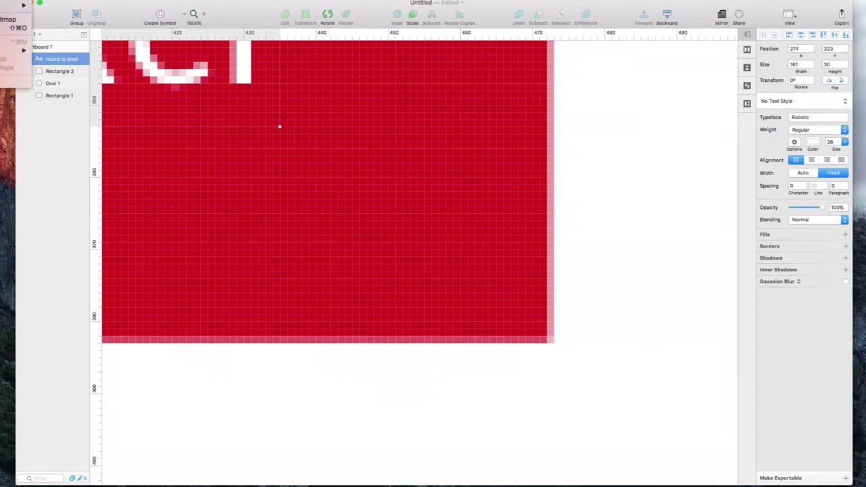
click(519, 241)
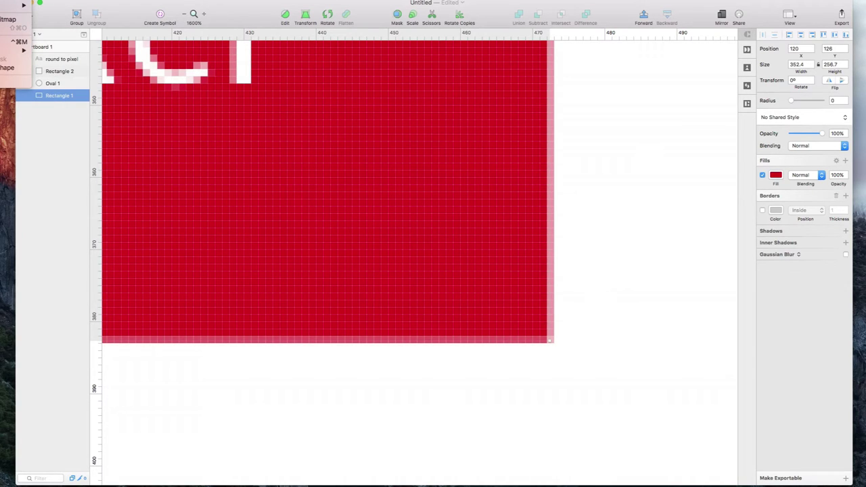
key(Return)
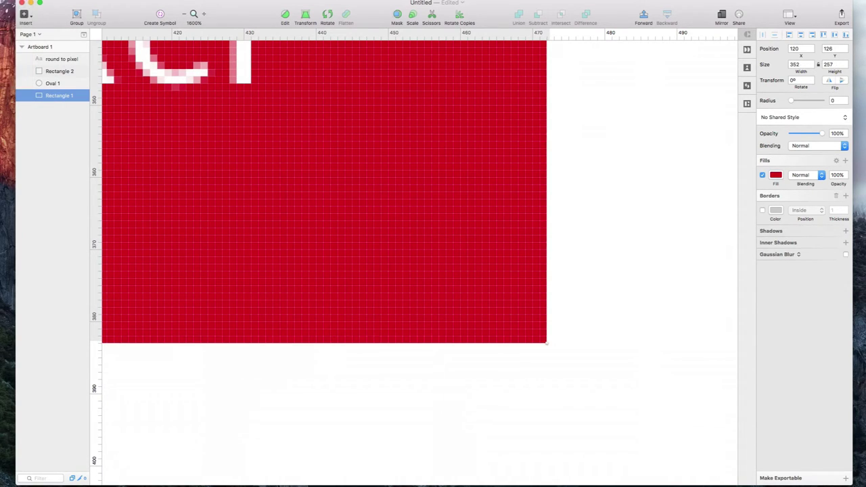
Step: Examine the pixels along the red rectangle's edges and in the text, and return to the 200% overview
scroll(347, 199, left, 5)
scroll(349, 198, up, 4)
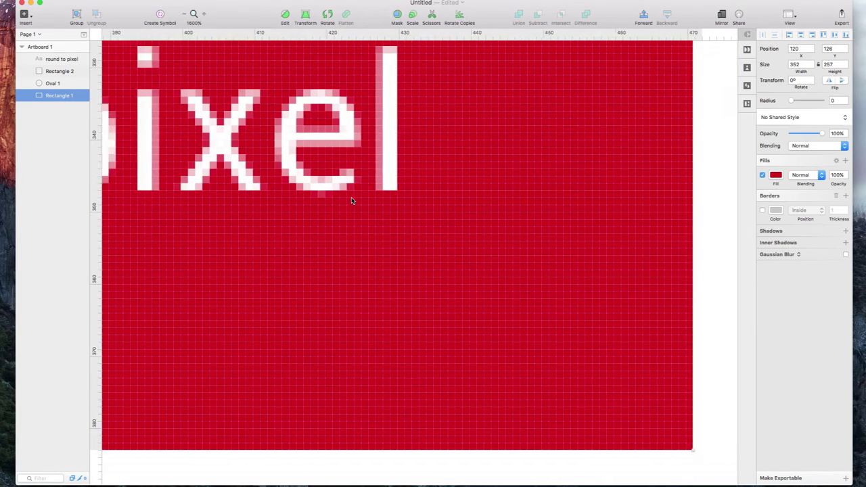
scroll(351, 200, right, 3)
scroll(351, 200, down, 4)
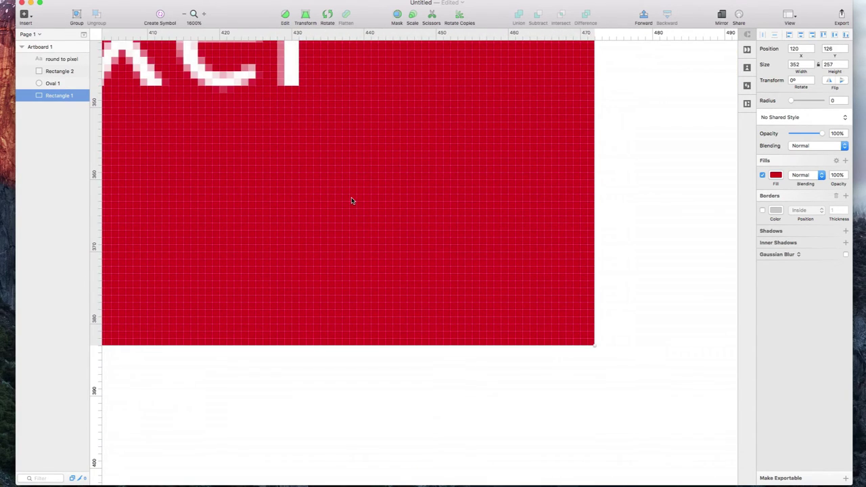
scroll(351, 200, left, 15)
scroll(351, 200, up, 8)
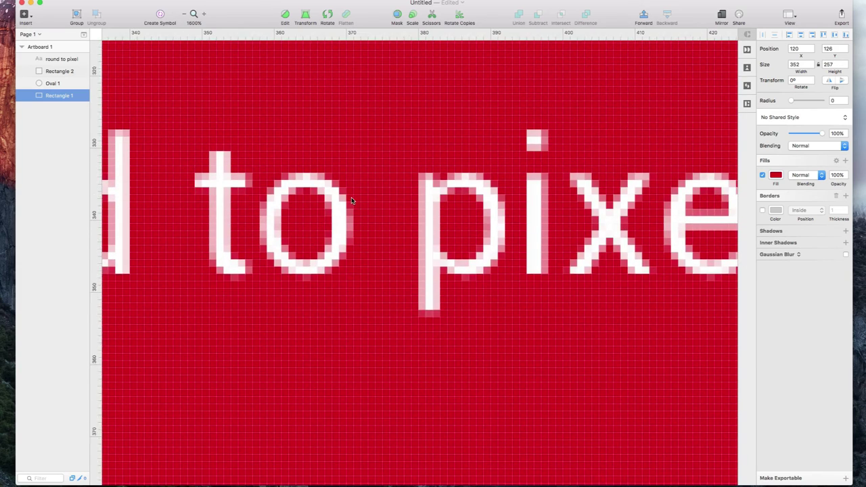
key(super+minus)
key(super+minus)
key(super+minus)
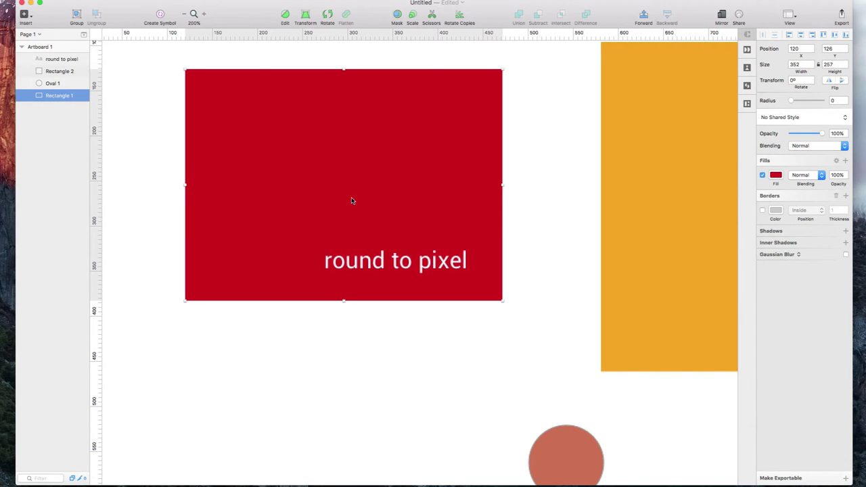
Step: Start the Rotate command on the selected red rectangle
key(super+shift+r)
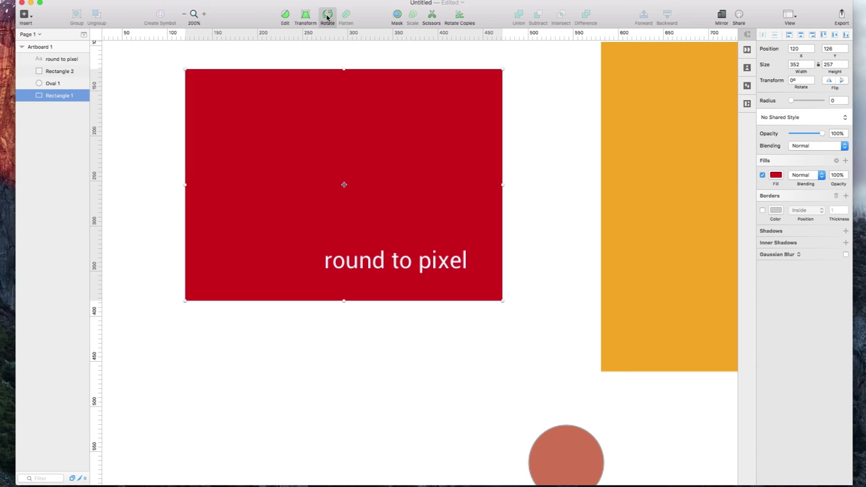
click(326, 15)
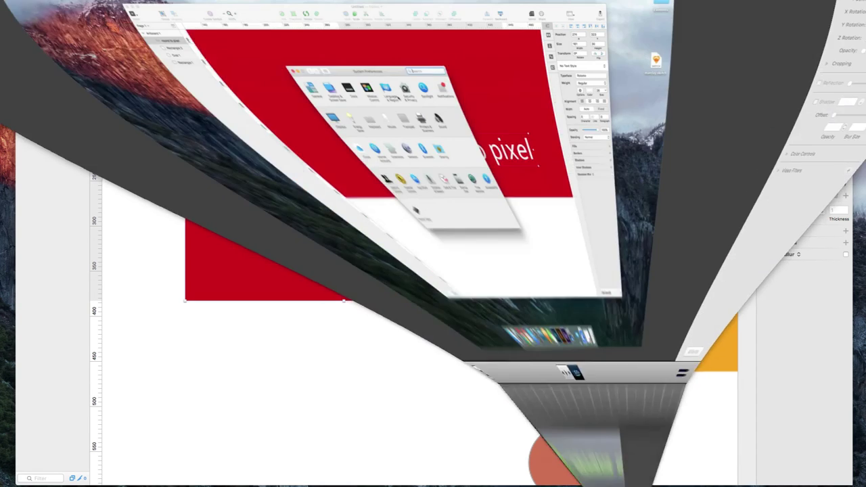